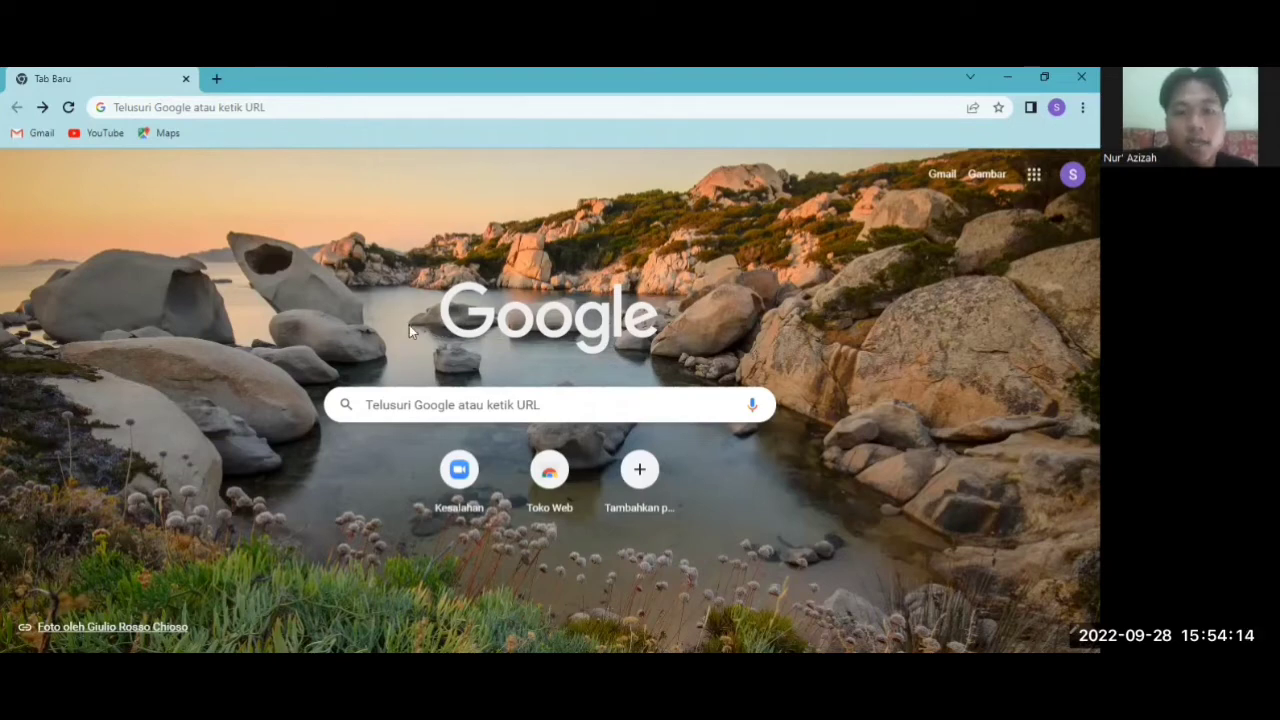
# Search Google for "google scholar" and open the Google Scholar site from the results
pyautogui.click(406, 396)
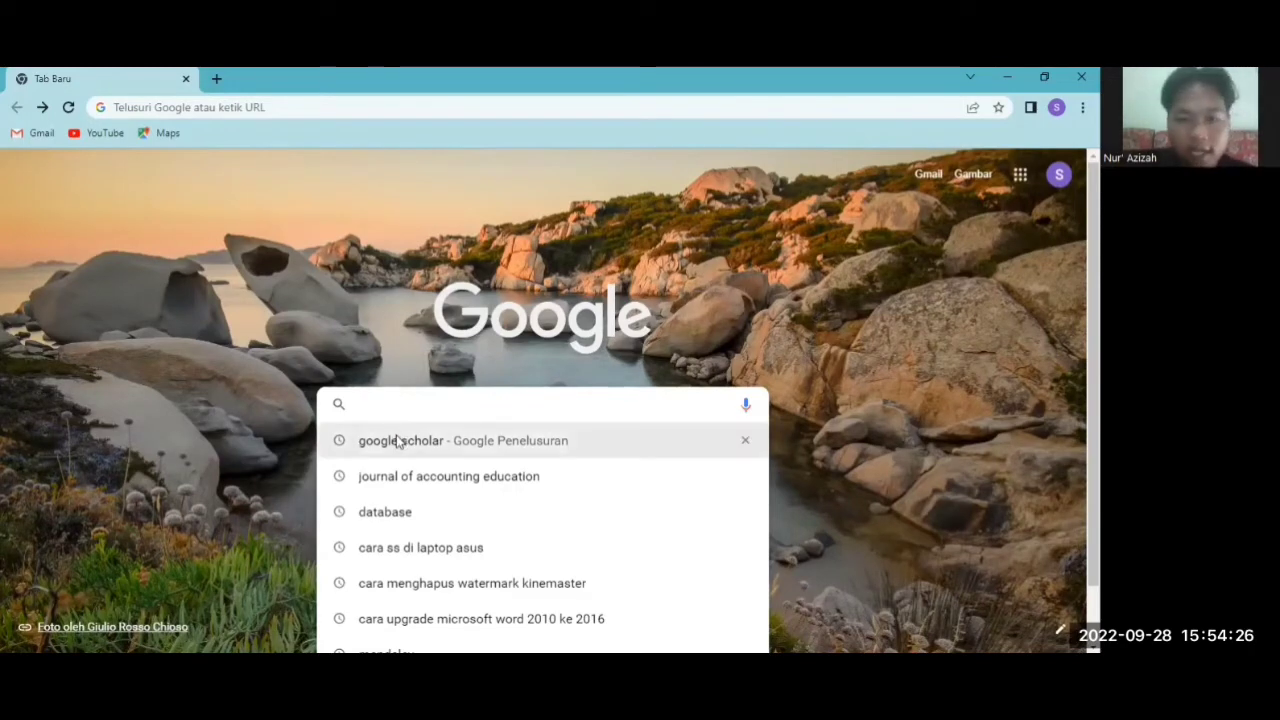
pyautogui.click(397, 441)
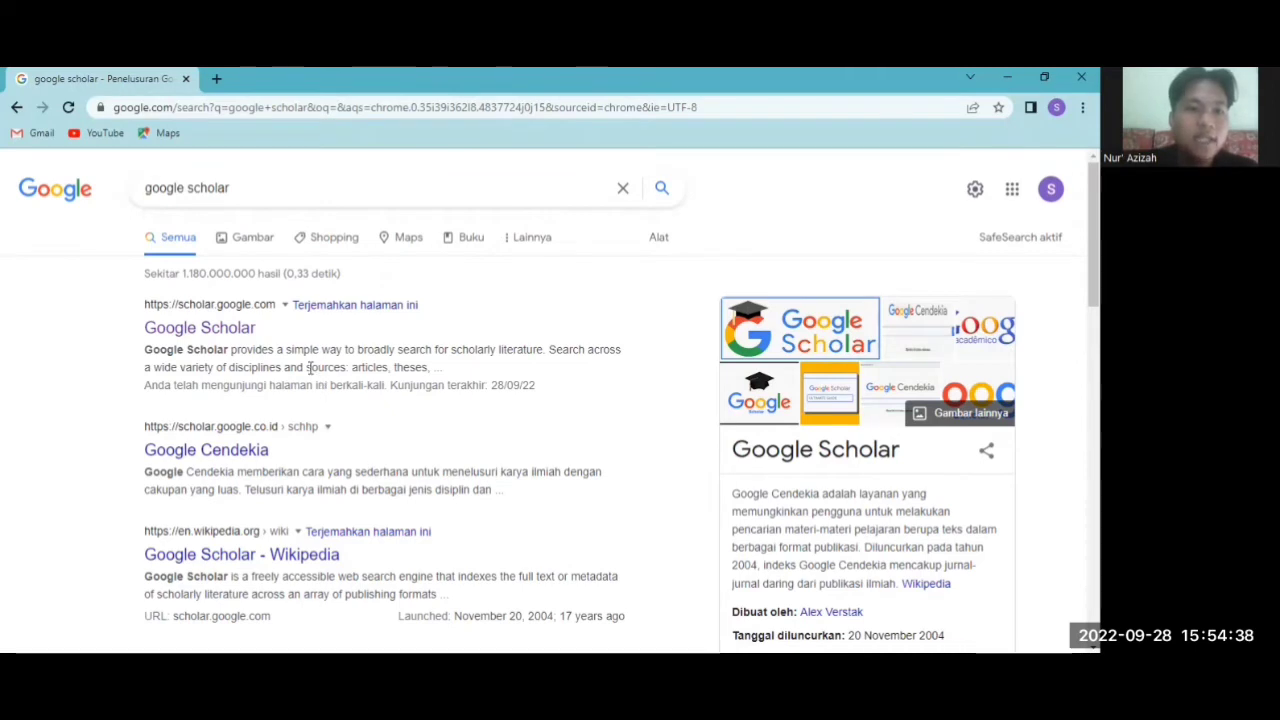
pyautogui.click(226, 334)
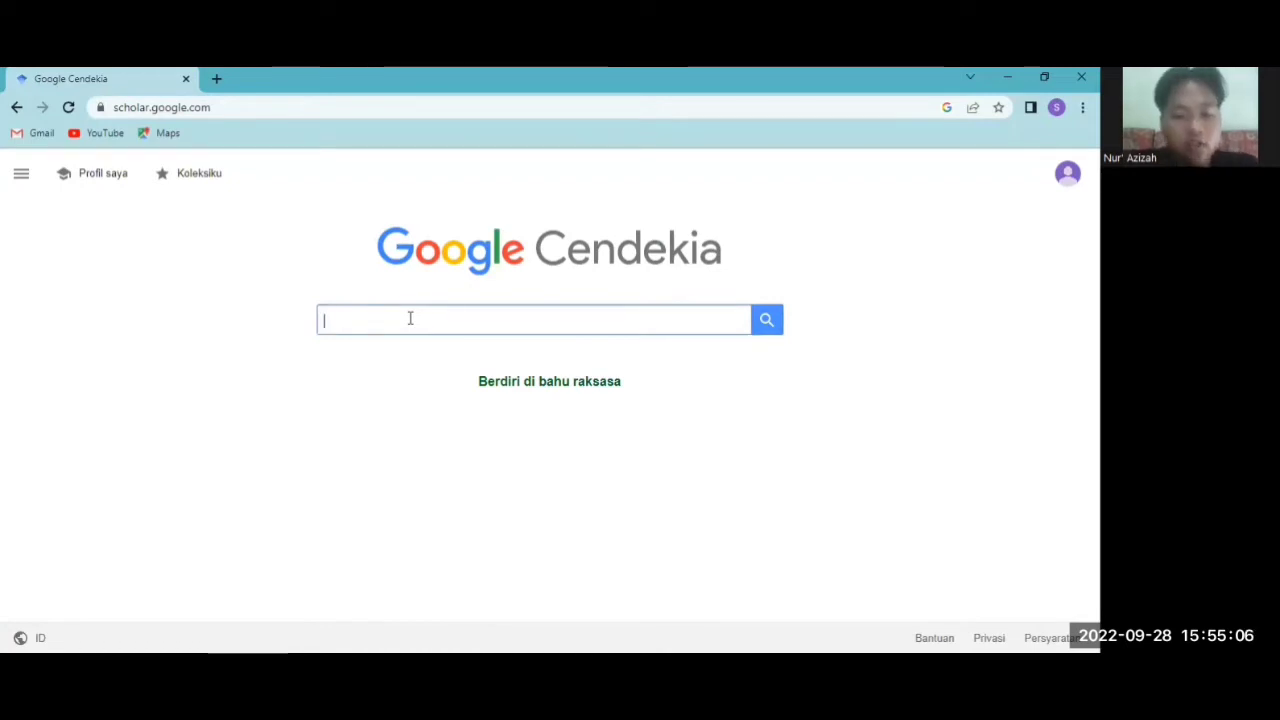
# Search for pentingnya "bahasa indonesia" and open the article "Pentingnya Pembinaan Kegiatan Membaca Sebagai Implikasi Pembelajaran Bahasa Indonesia"
pyautogui.write('ba')
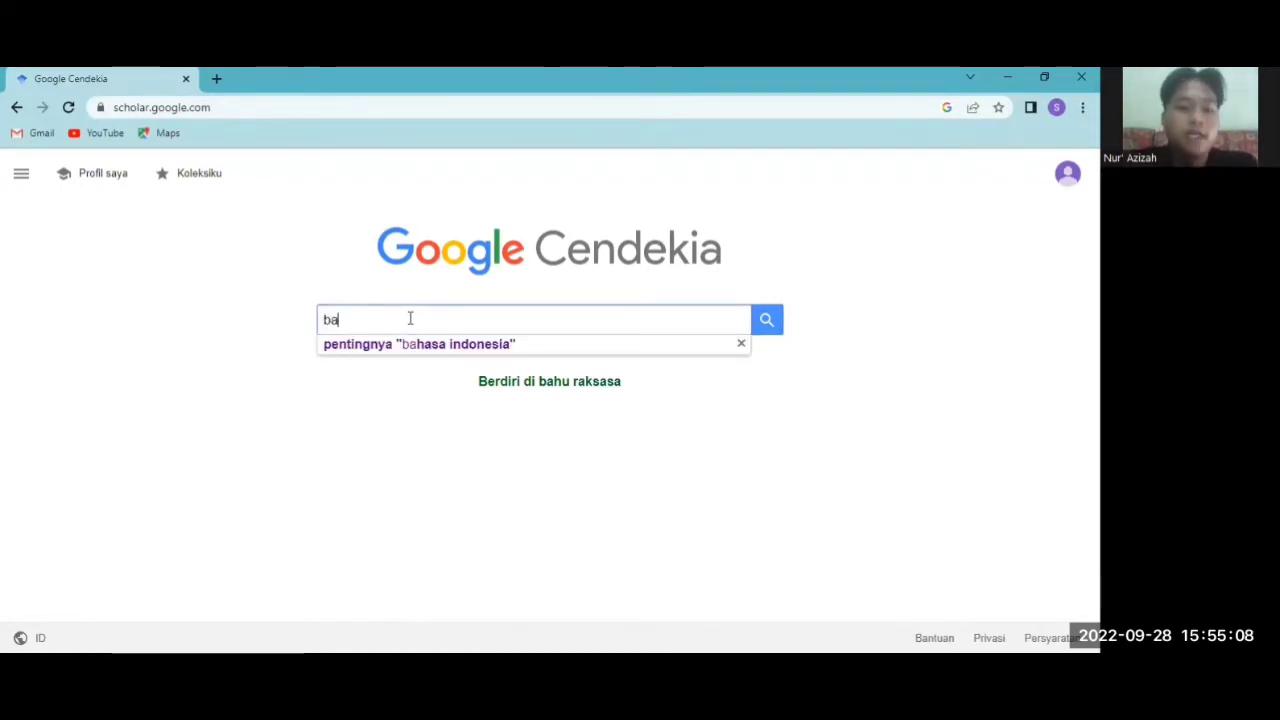
pyautogui.write('ha')
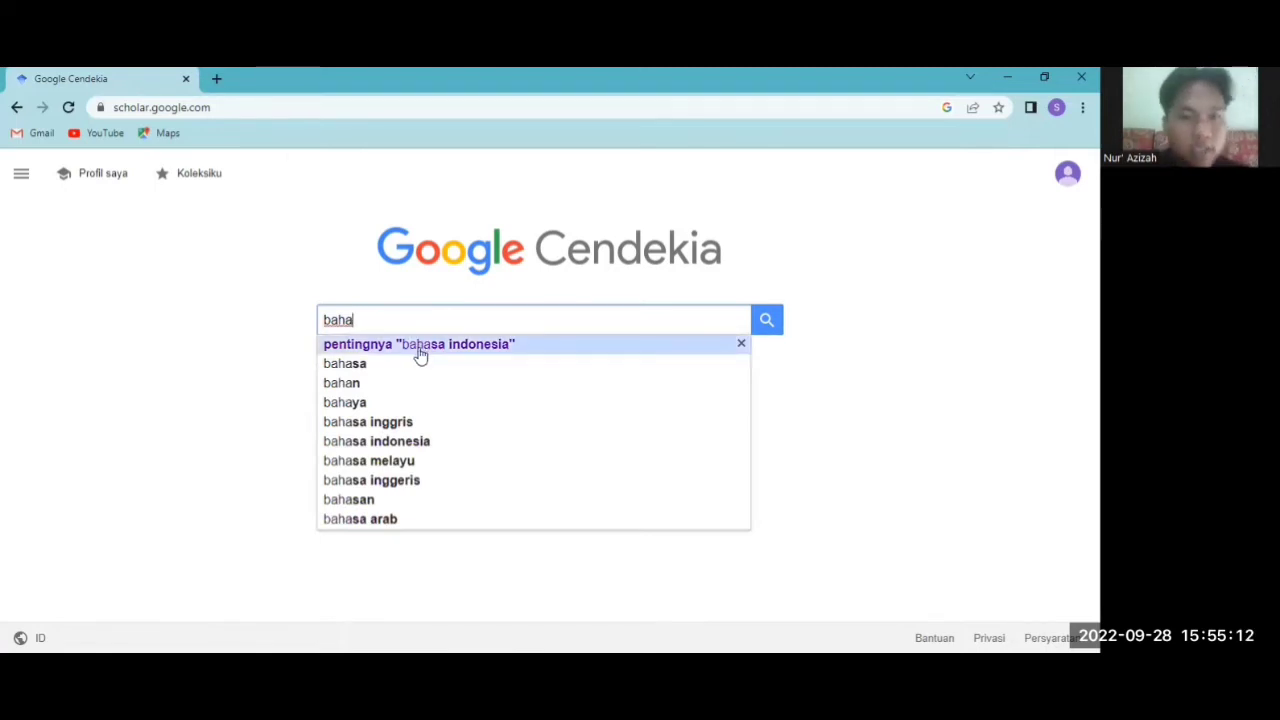
pyautogui.click(420, 346)
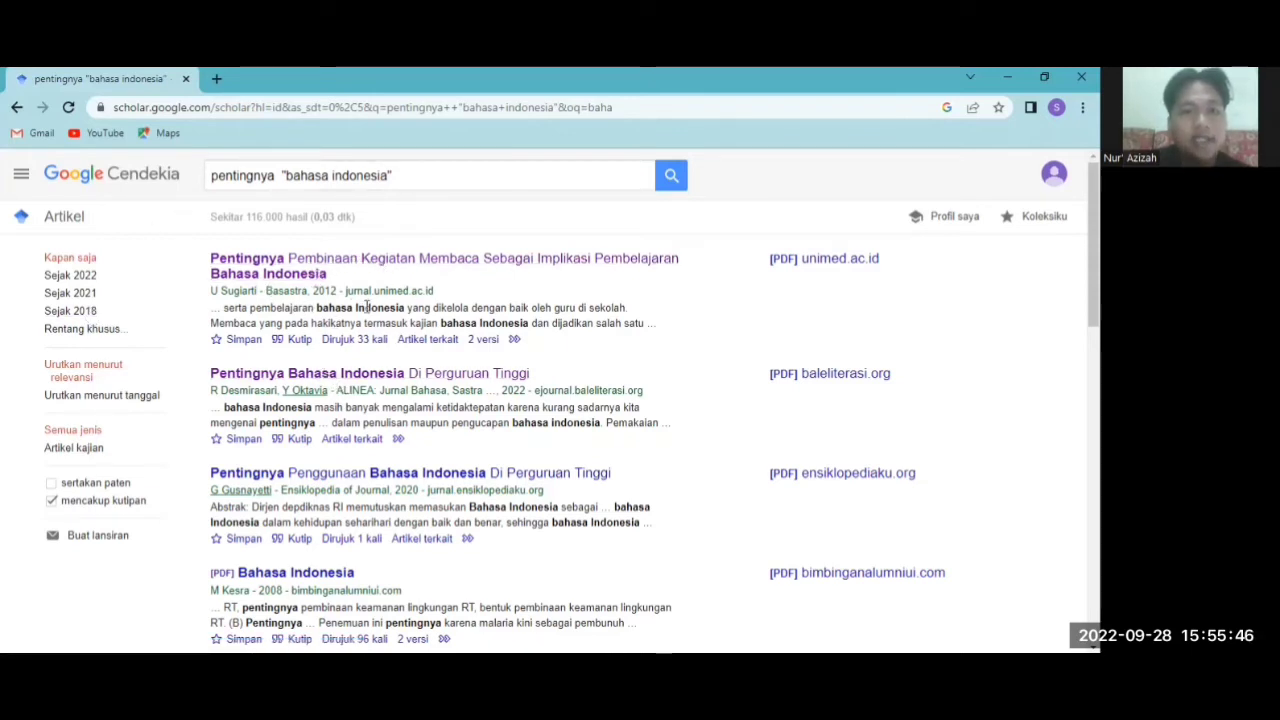
pyautogui.click(326, 268)
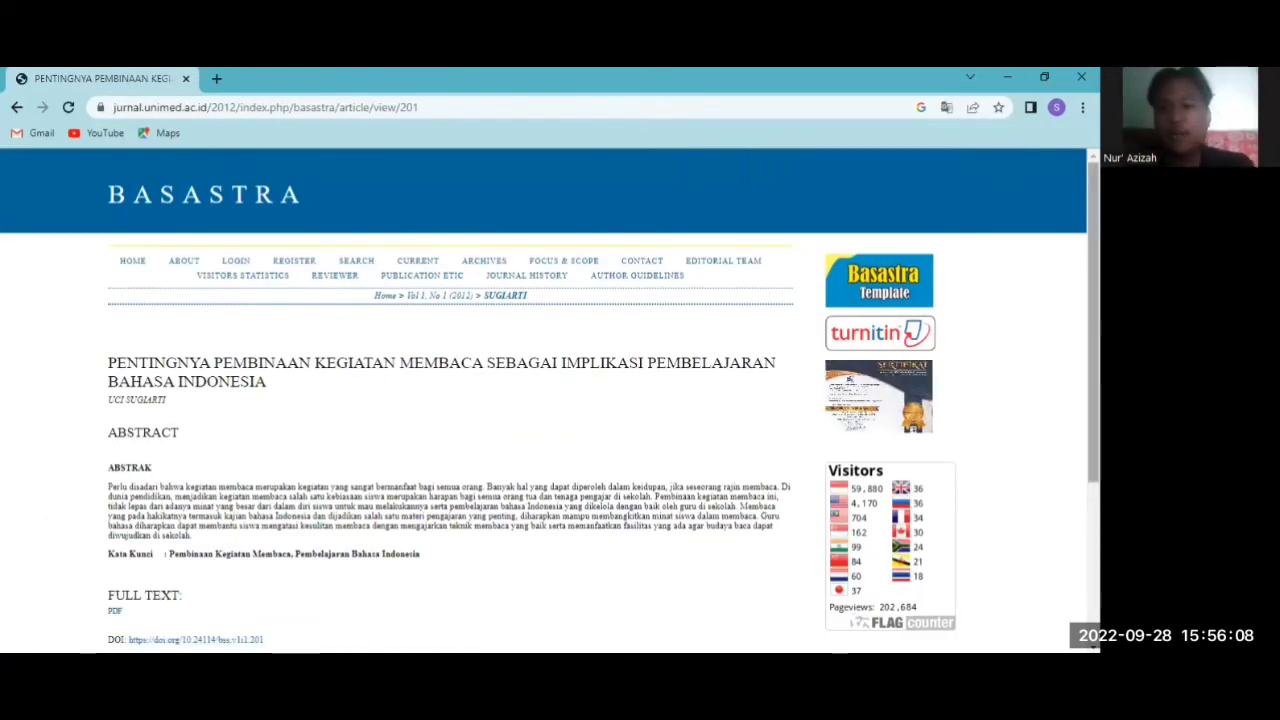
# Open the article's full-text PDF page and download the PDF file
pyautogui.scroll(-2, 544, 400)
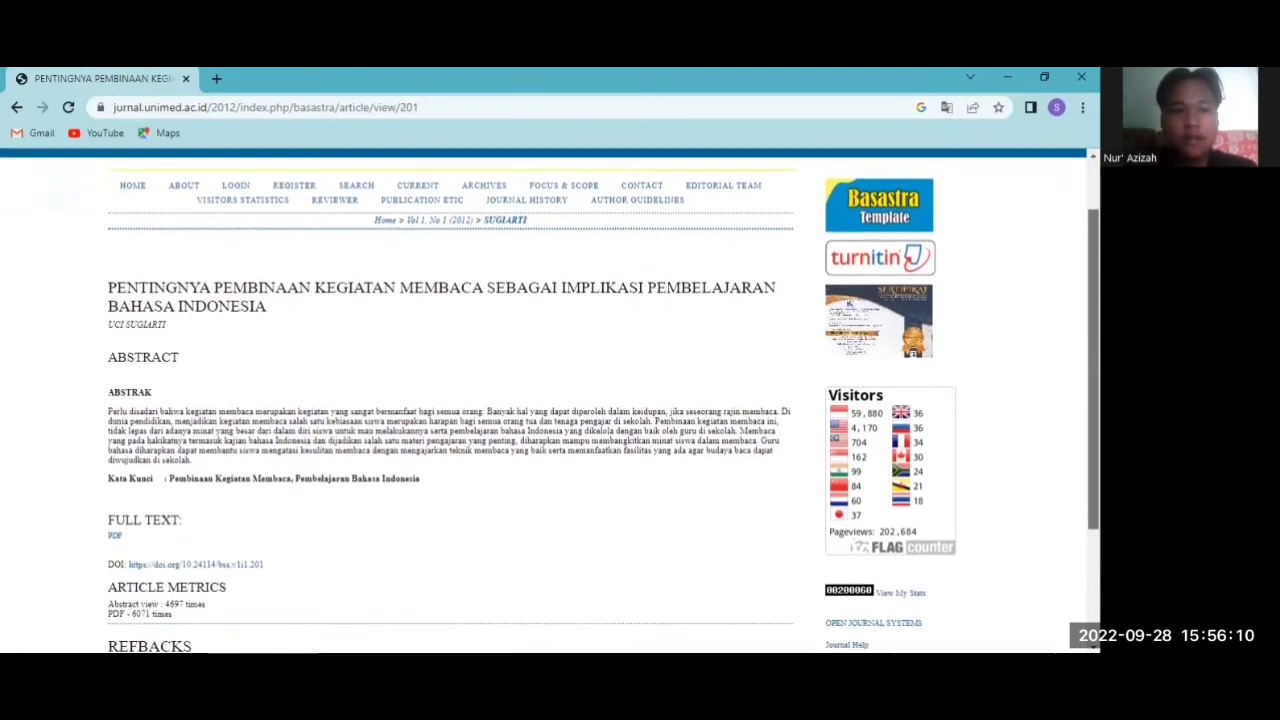
pyautogui.scroll(-2, 544, 400)
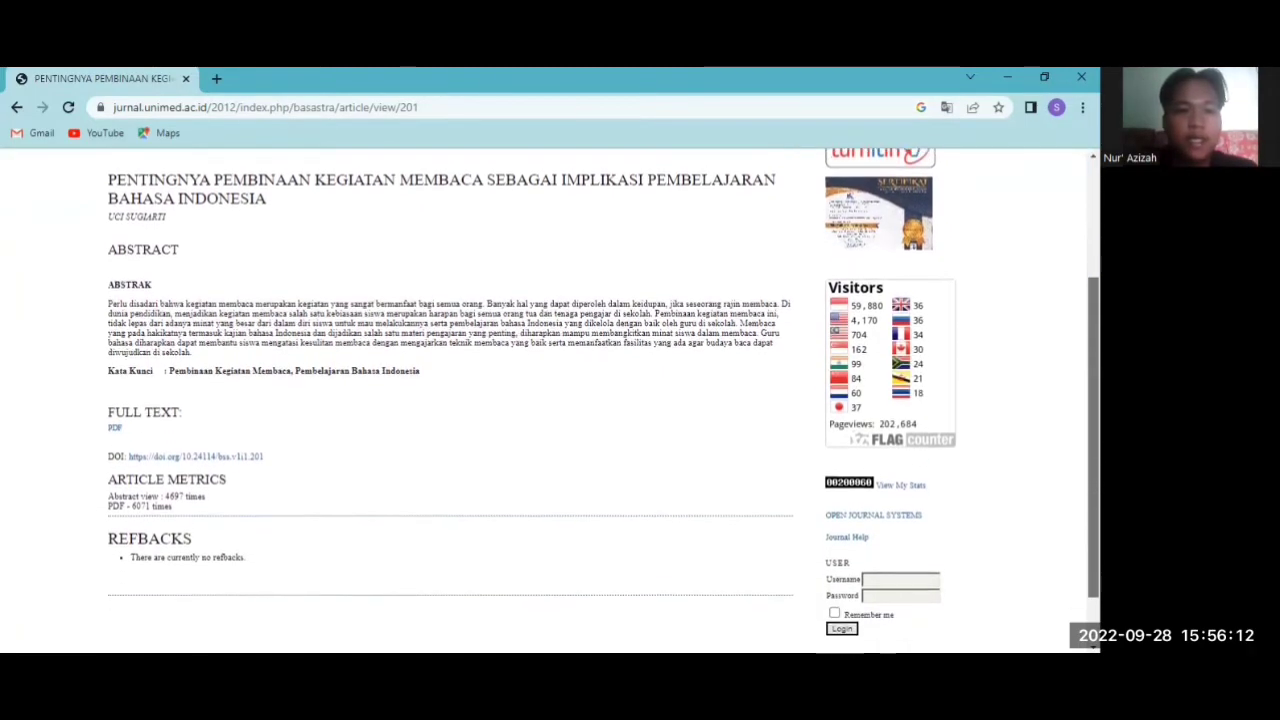
pyautogui.scroll(-1, 544, 400)
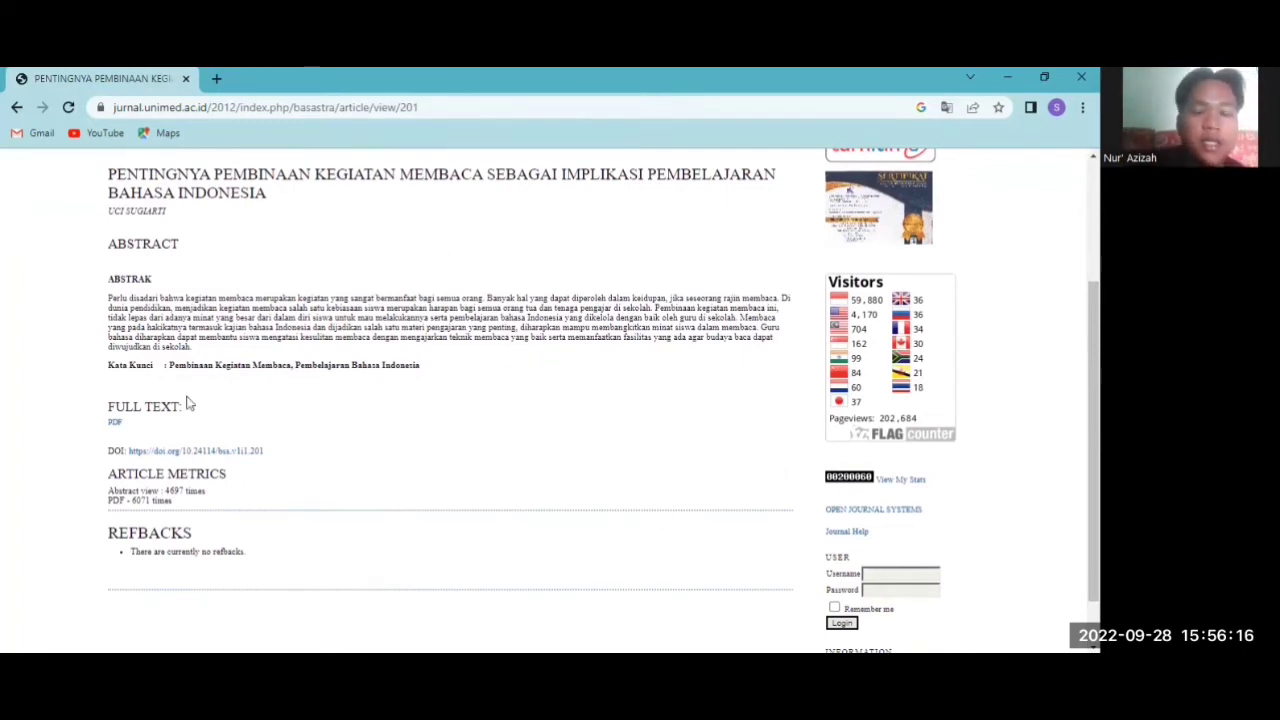
pyautogui.click(113, 428)
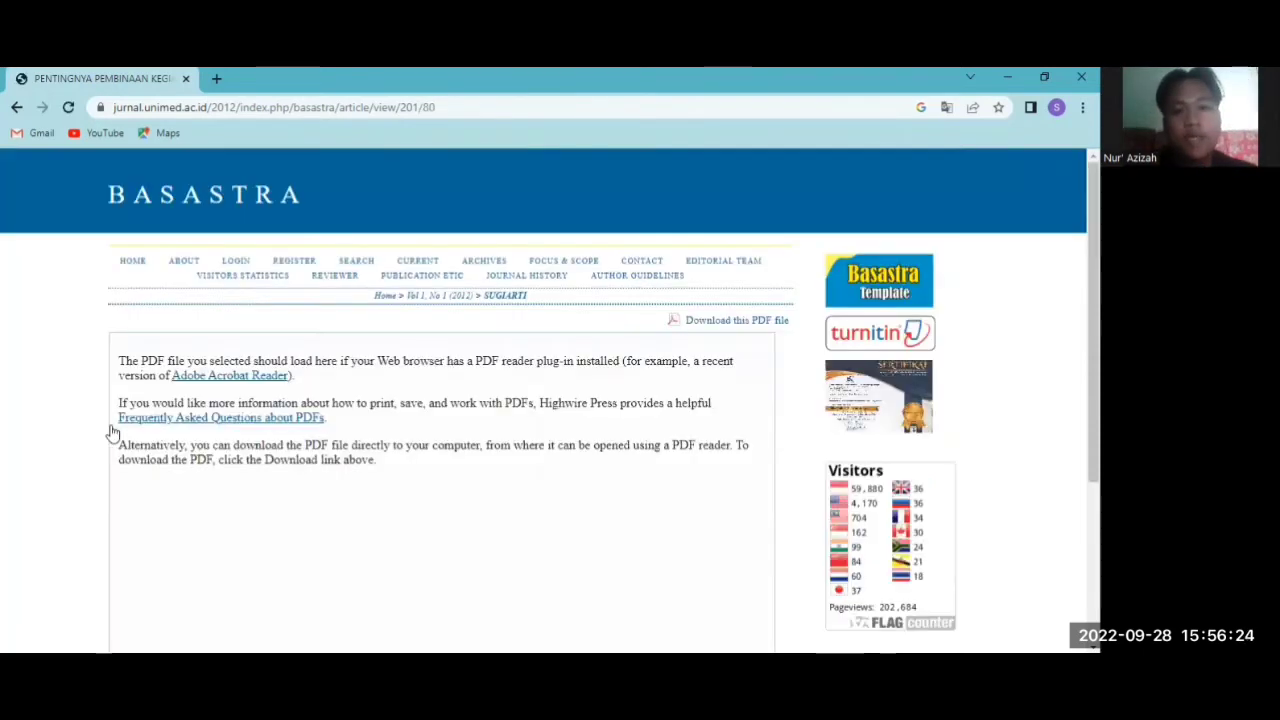
pyautogui.click(717, 324)
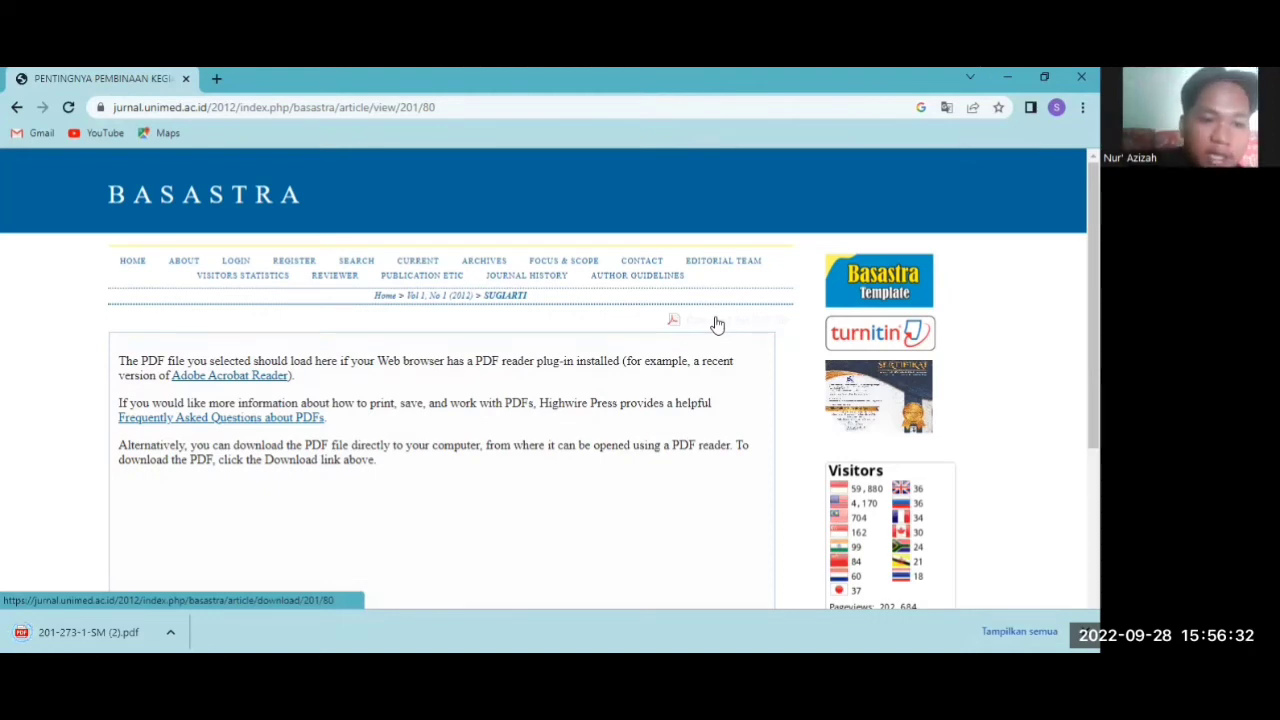
# Open the downloaded file 201-273-1-SM (2).pdf and skim through its first pages
pyautogui.click(170, 632)
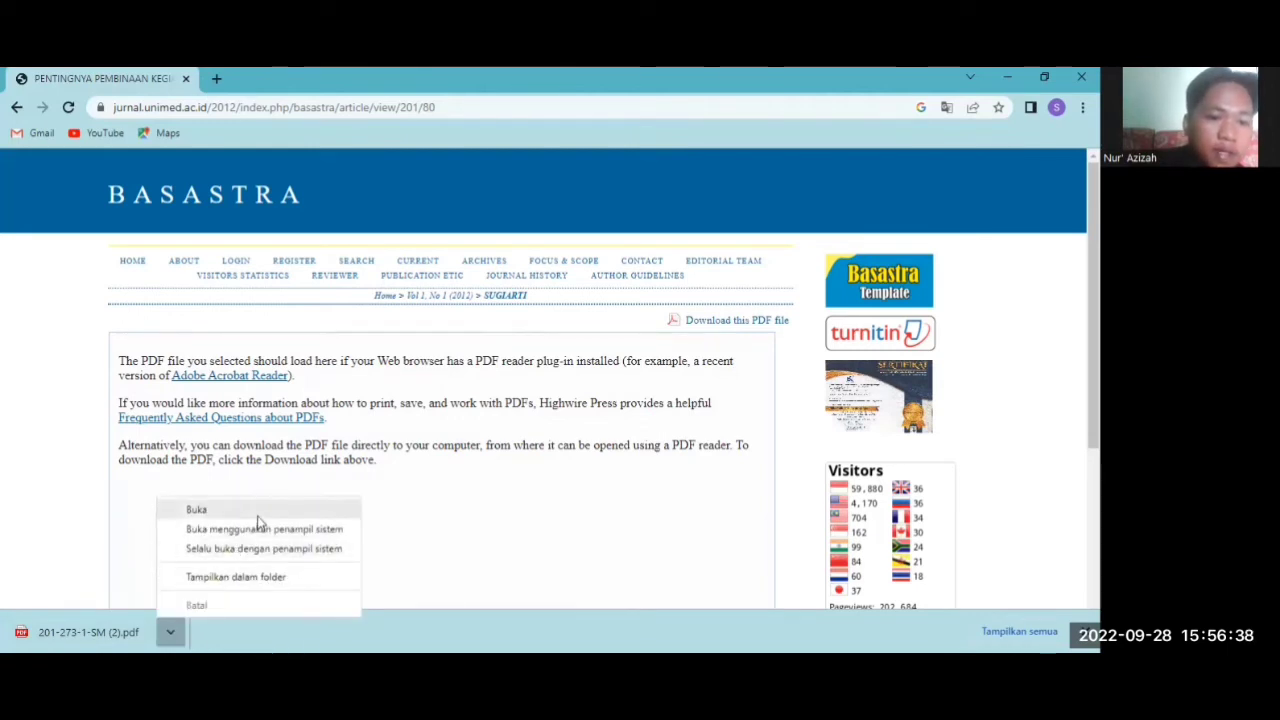
pyautogui.click(257, 516)
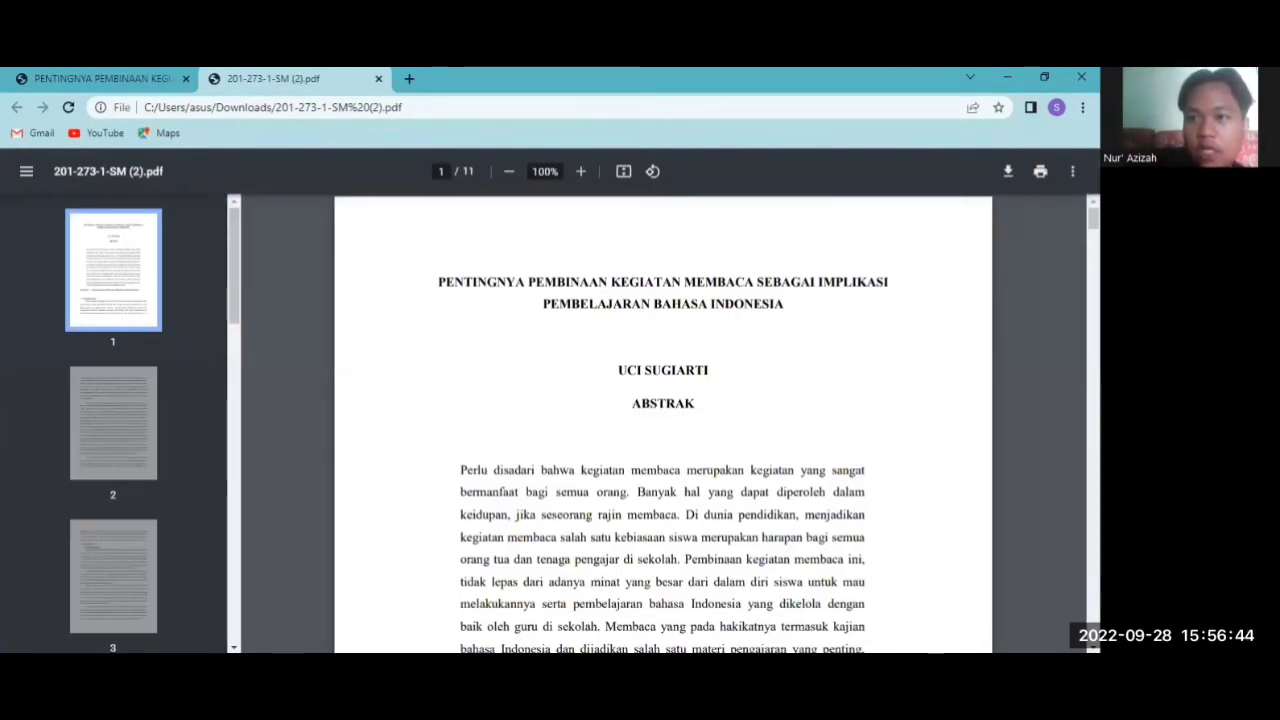
pyautogui.scroll(-3, 663, 424)
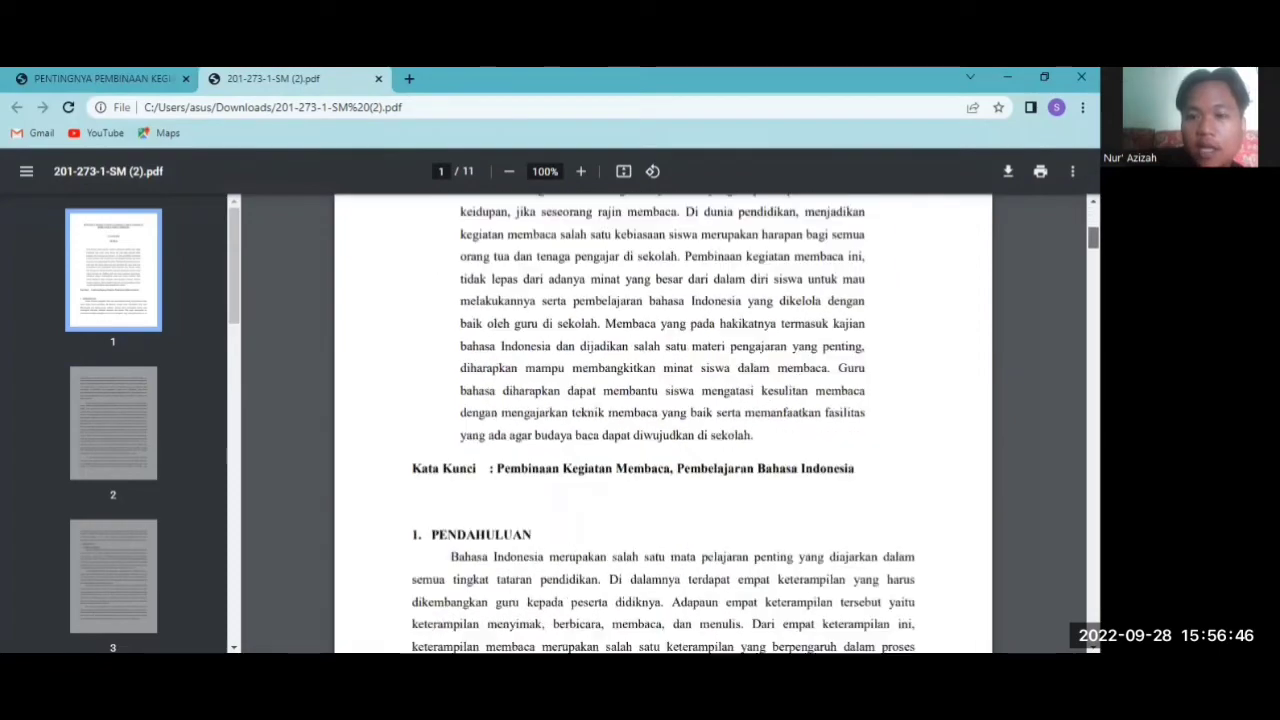
pyautogui.scroll(-5, 663, 424)
pyautogui.scroll(-15, 663, 424)
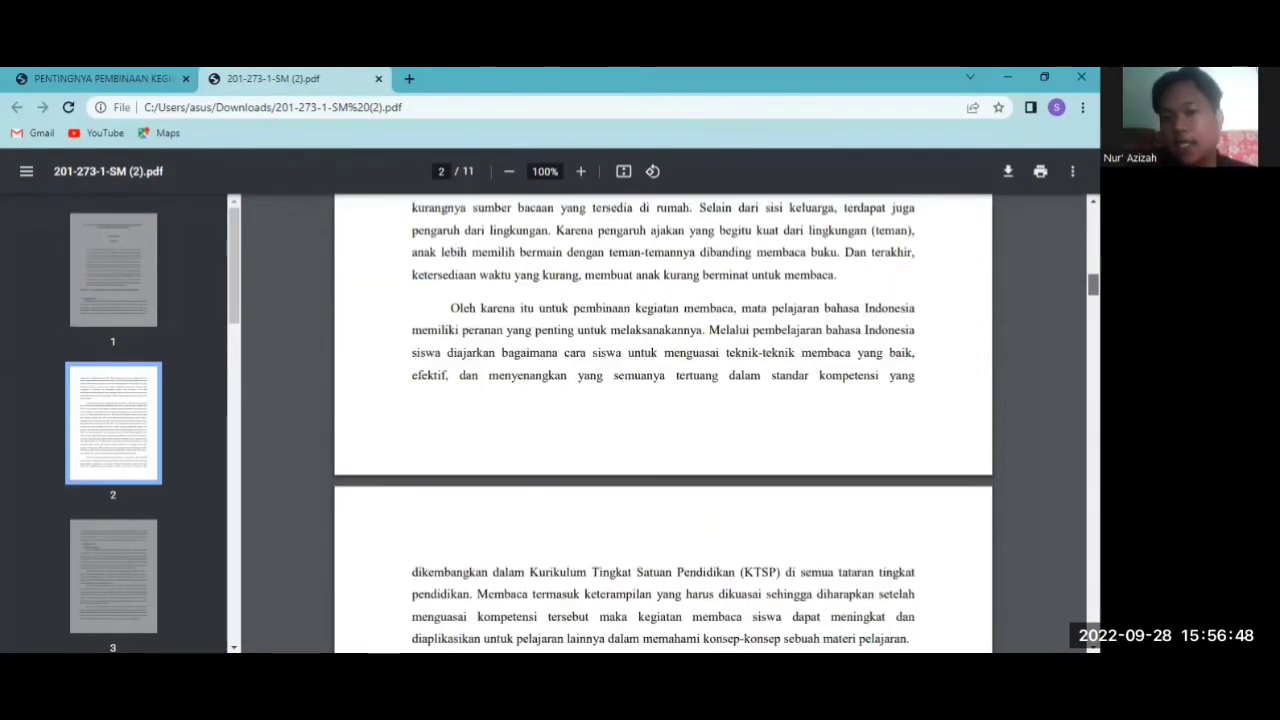
pyautogui.scroll(-5, 663, 424)
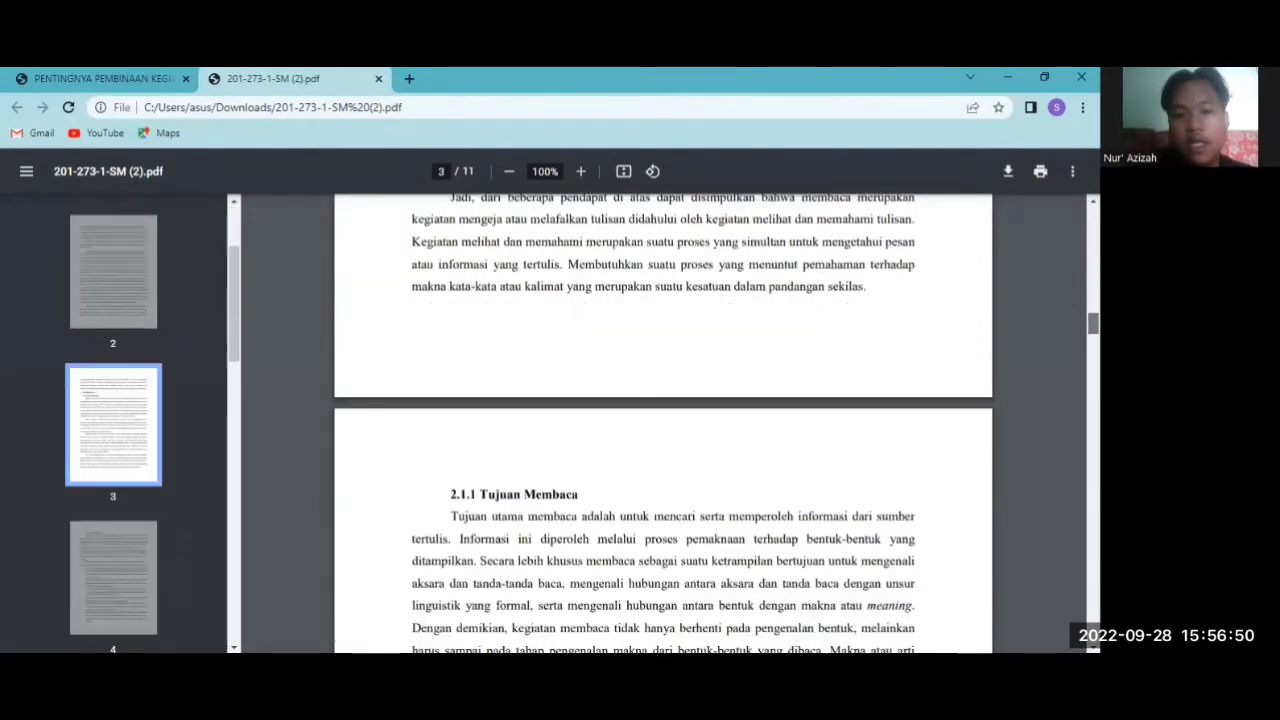
pyautogui.scroll(10, 663, 424)
pyautogui.scroll(10, 663, 424)
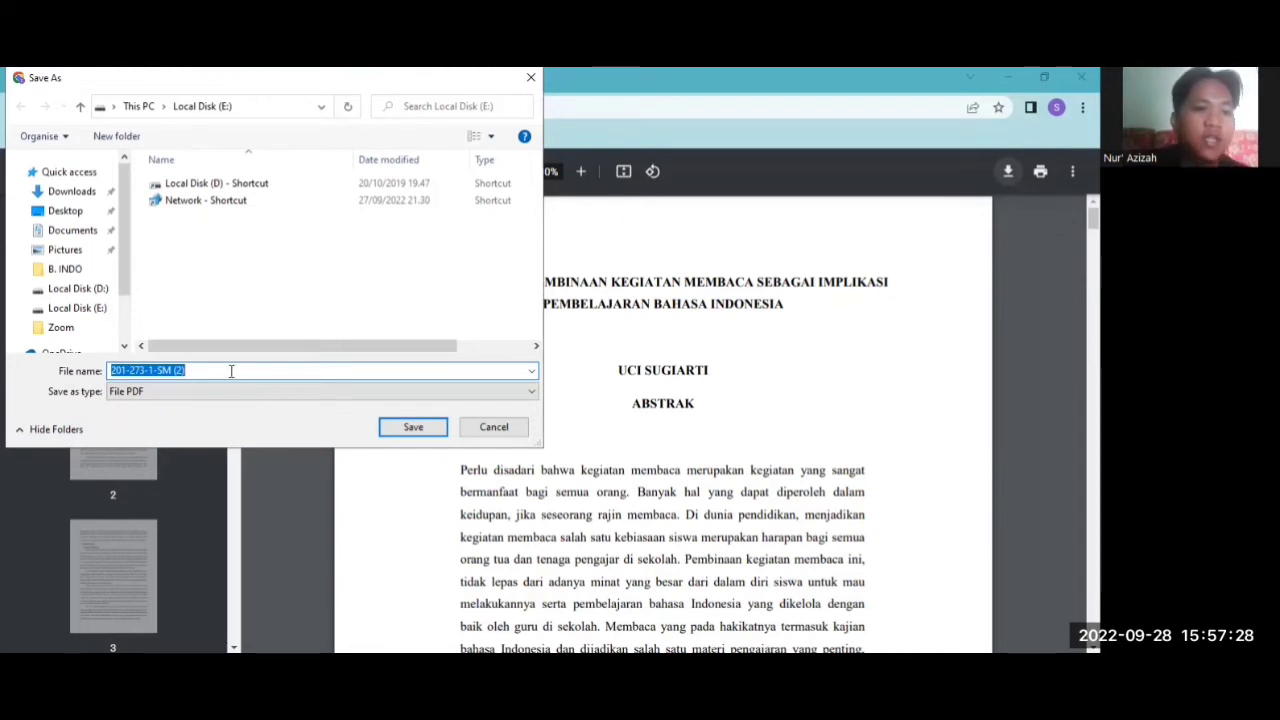
# Save the PDF to Local Disk (E:) under the file name "bhs indnesia"
pyautogui.press('BackSpace')
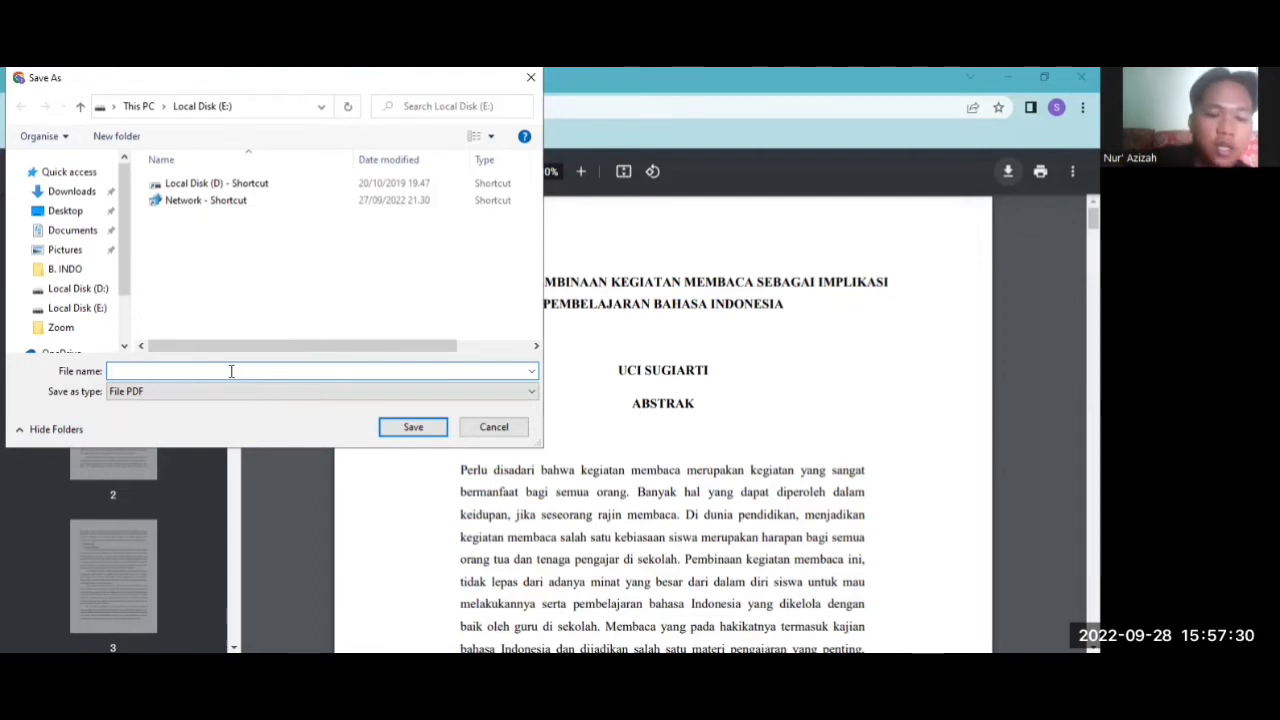
pyautogui.write('bhs ')
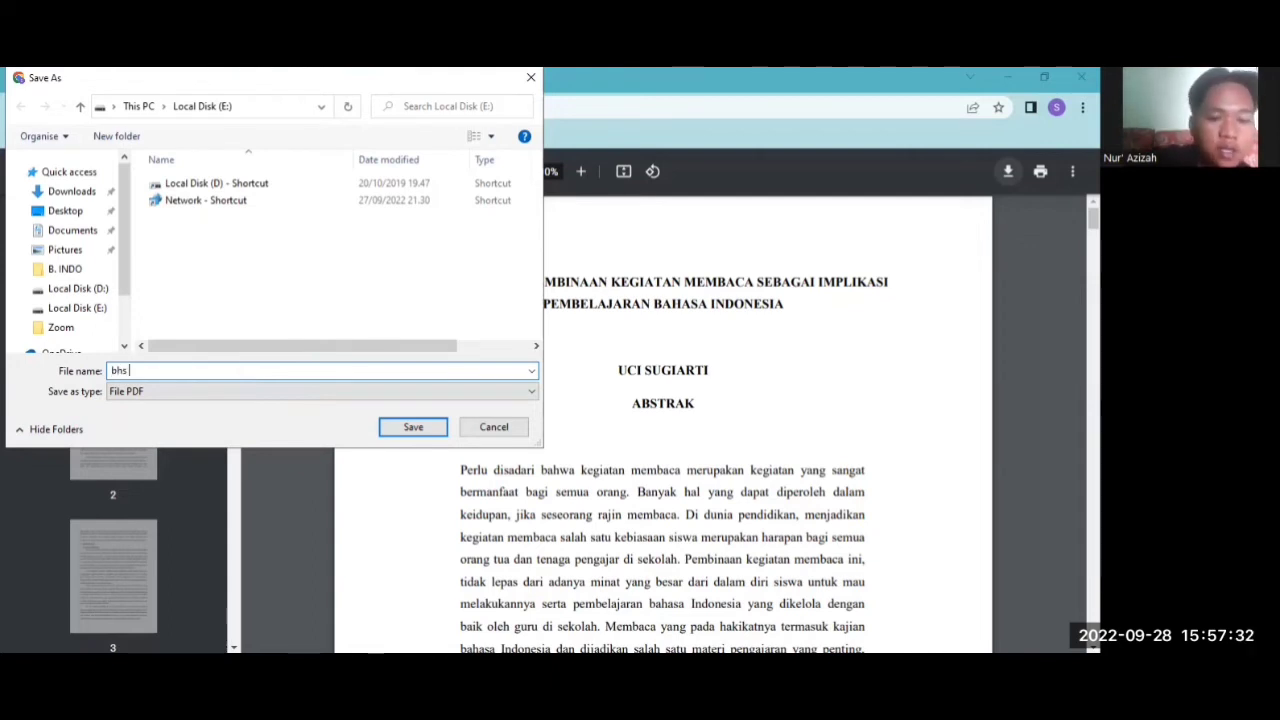
pyautogui.write('indne')
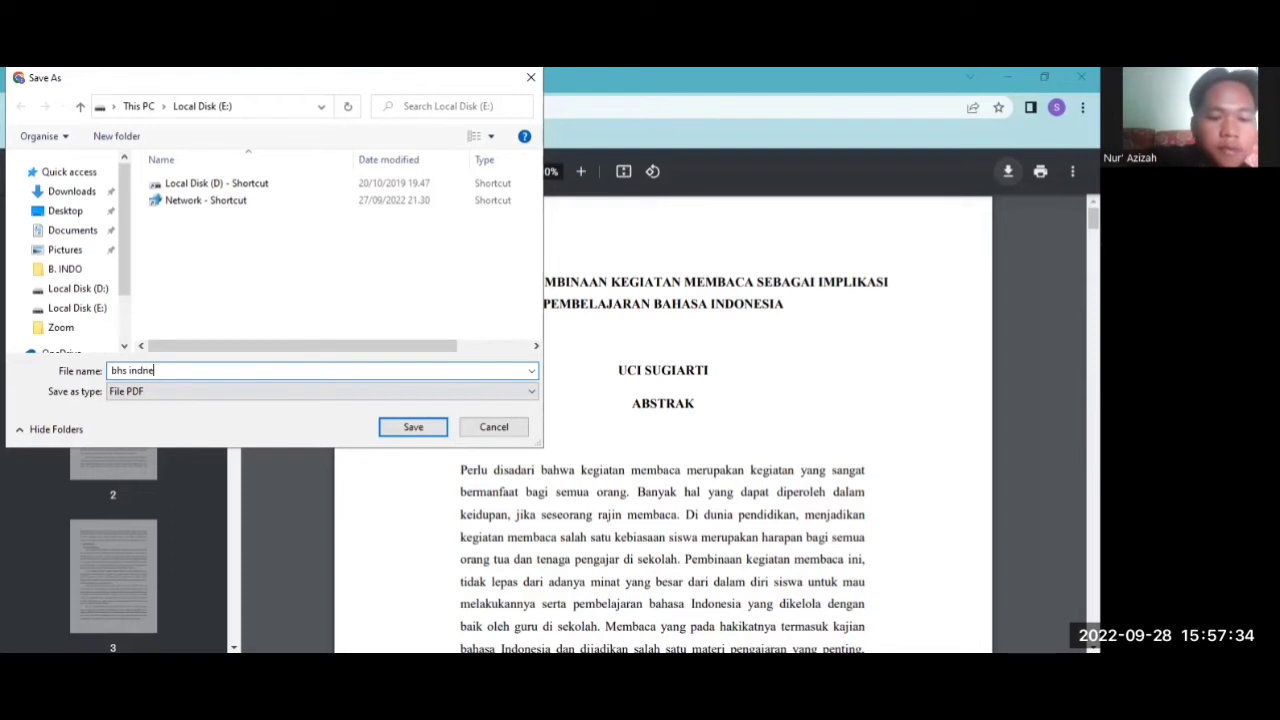
pyautogui.write('sia')
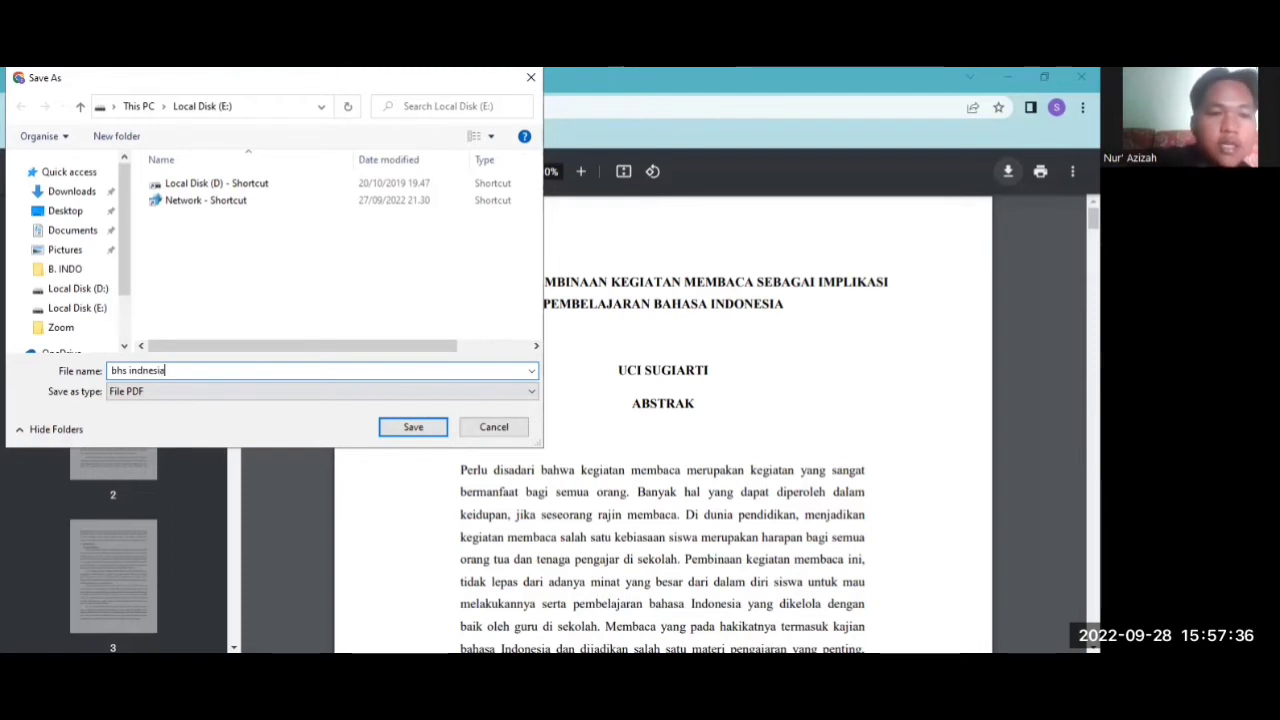
pyautogui.click(388, 428)
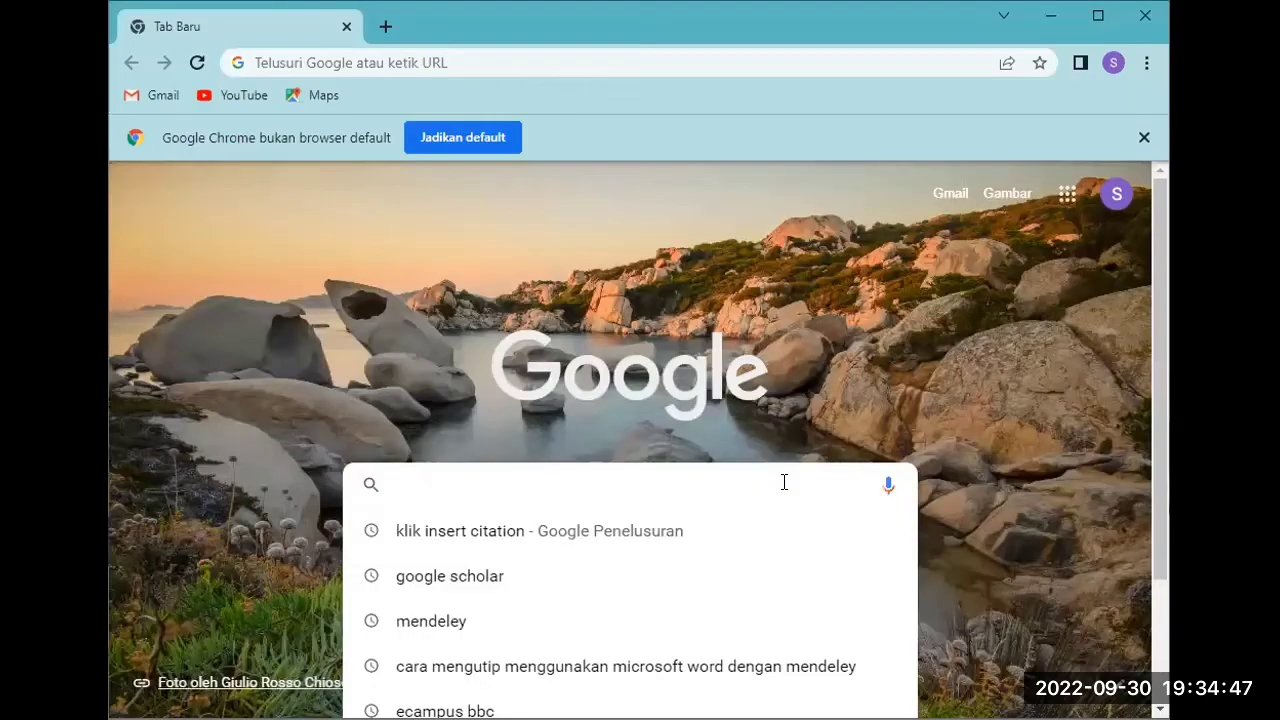
# Search Google for "mendeley" and open the Download Mendeley page
pyautogui.write('mendeley')
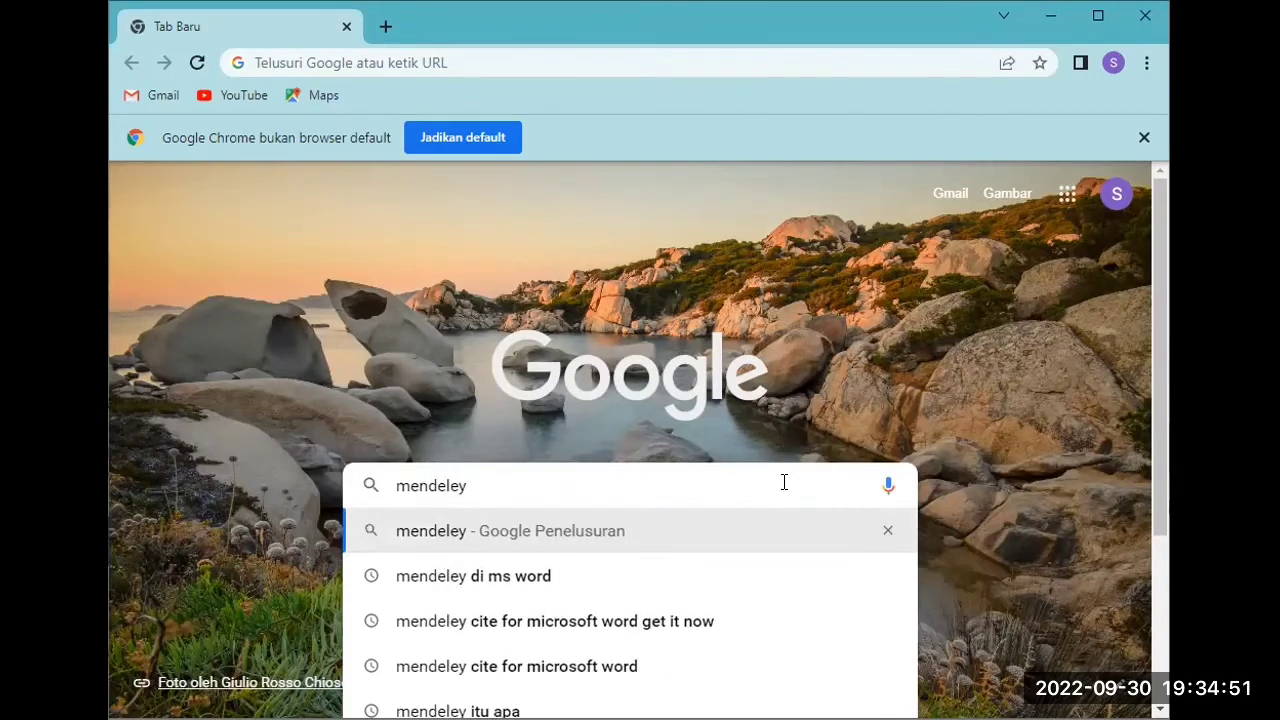
pyautogui.press('Return')
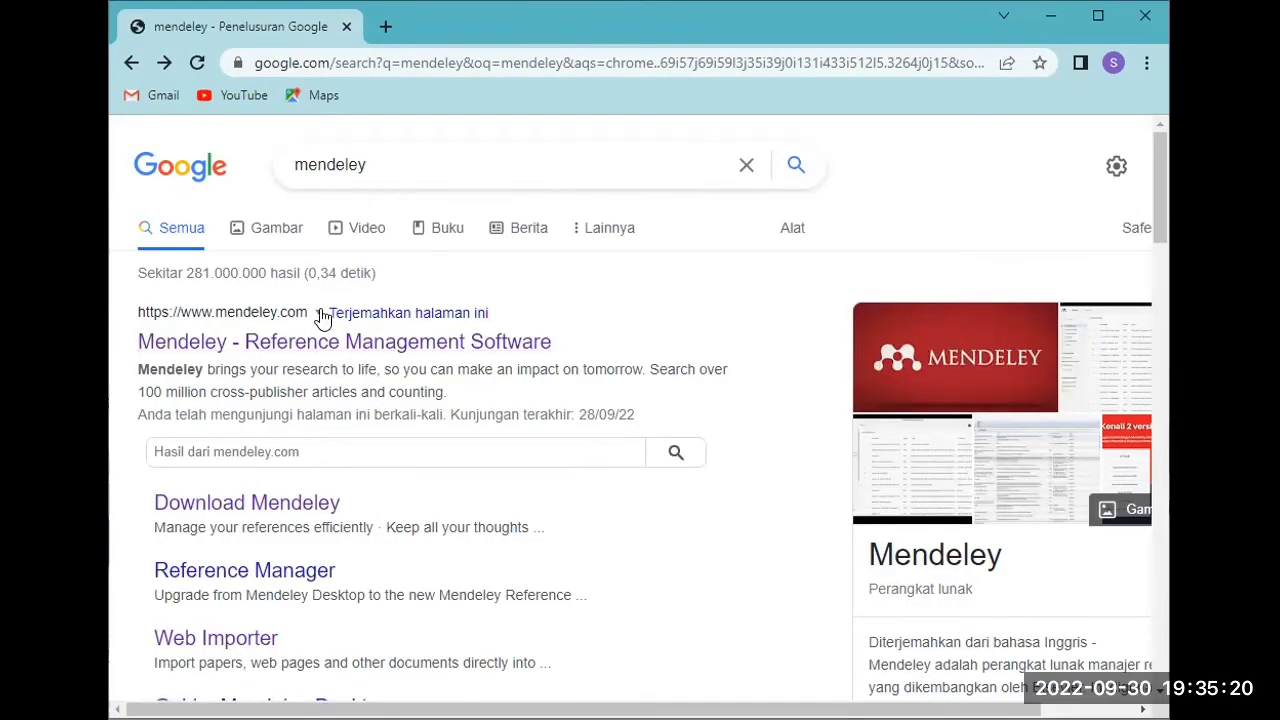
pyautogui.click(305, 514)
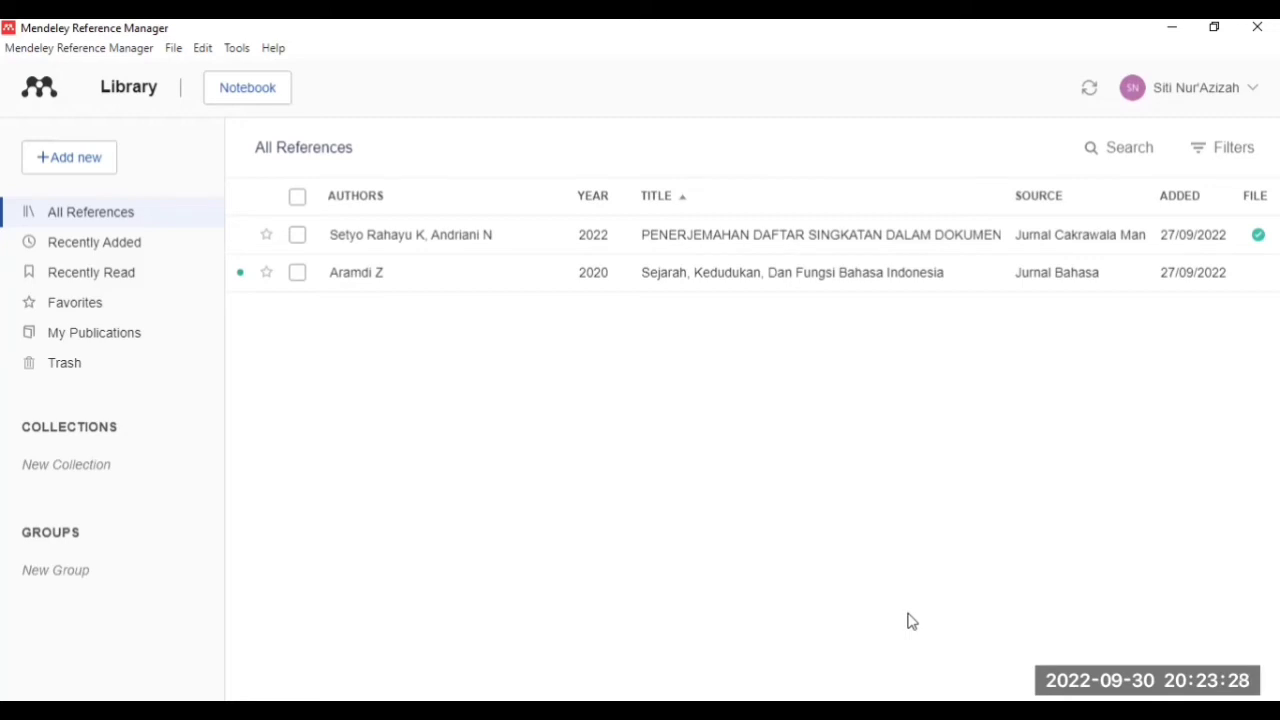
# In Mendeley Reference Manager, start installing Mendeley Cite for Microsoft Word
pyautogui.click(241, 50)
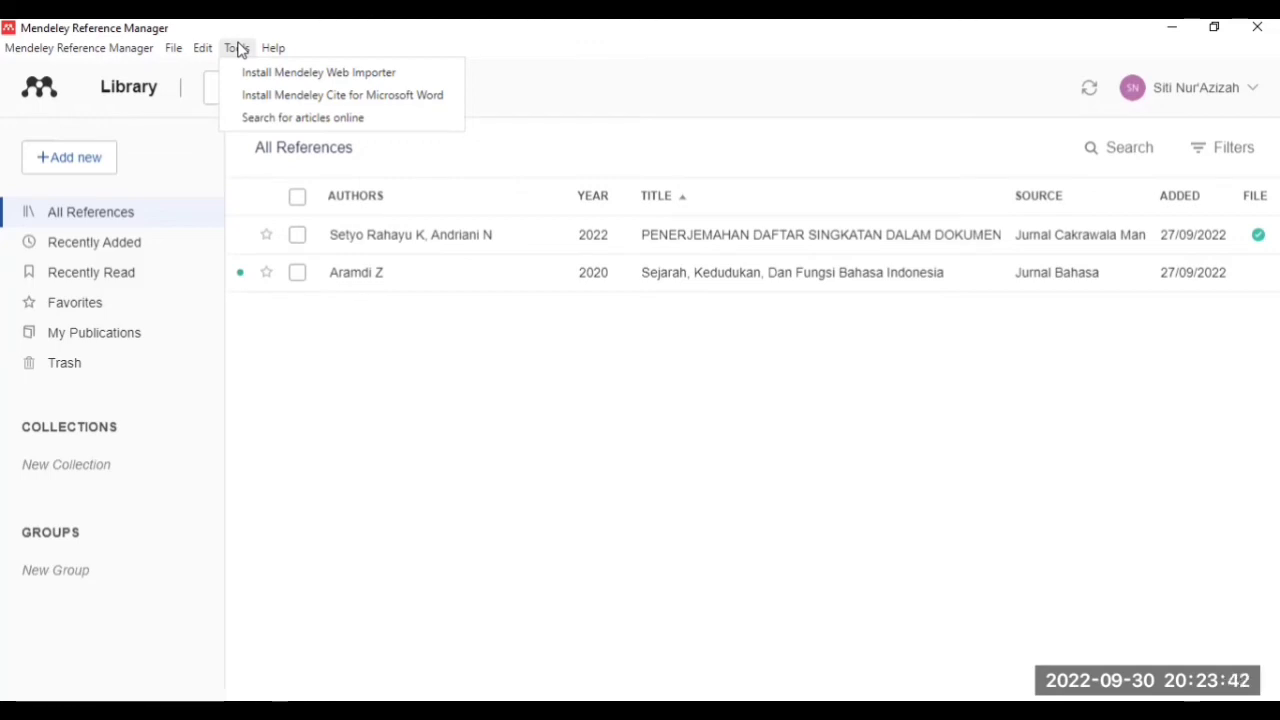
pyautogui.click(287, 105)
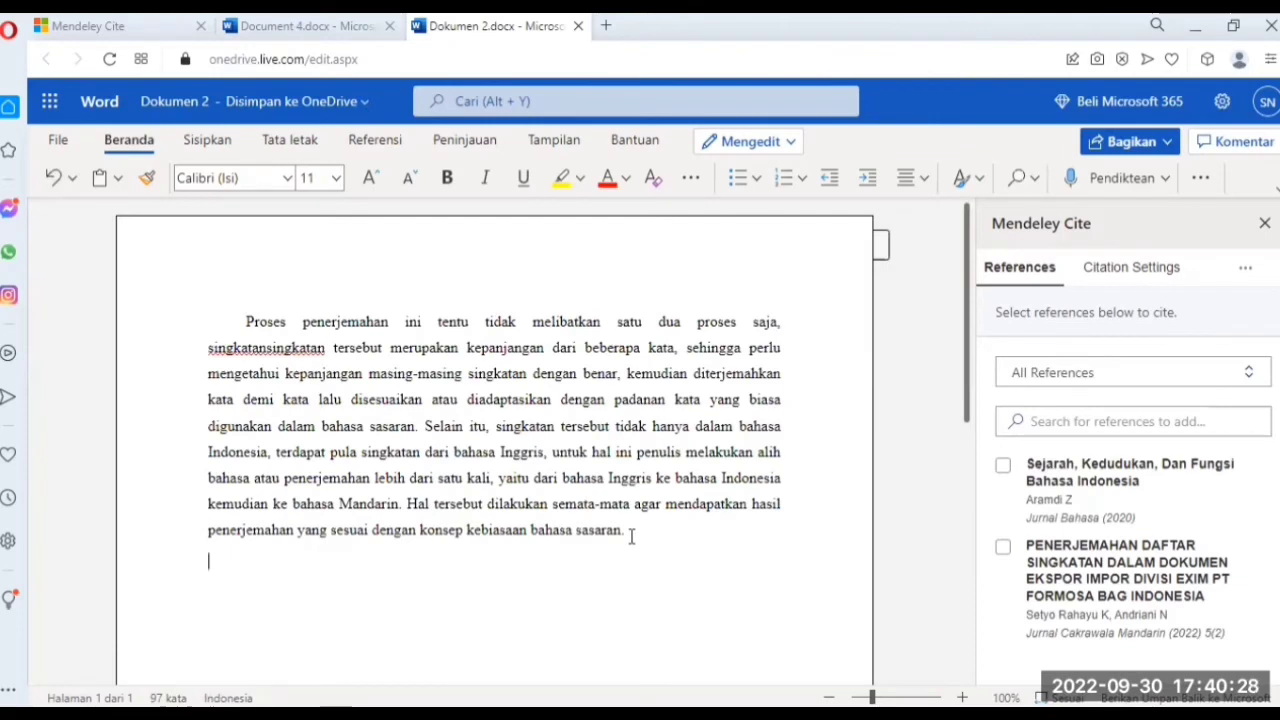
# At the end of the Word paragraph, find the reference with "penerjemah" in Mendeley Cite and insert its citation for "Penerjemahan Daftar Singkatan"
pyautogui.click(631, 536)
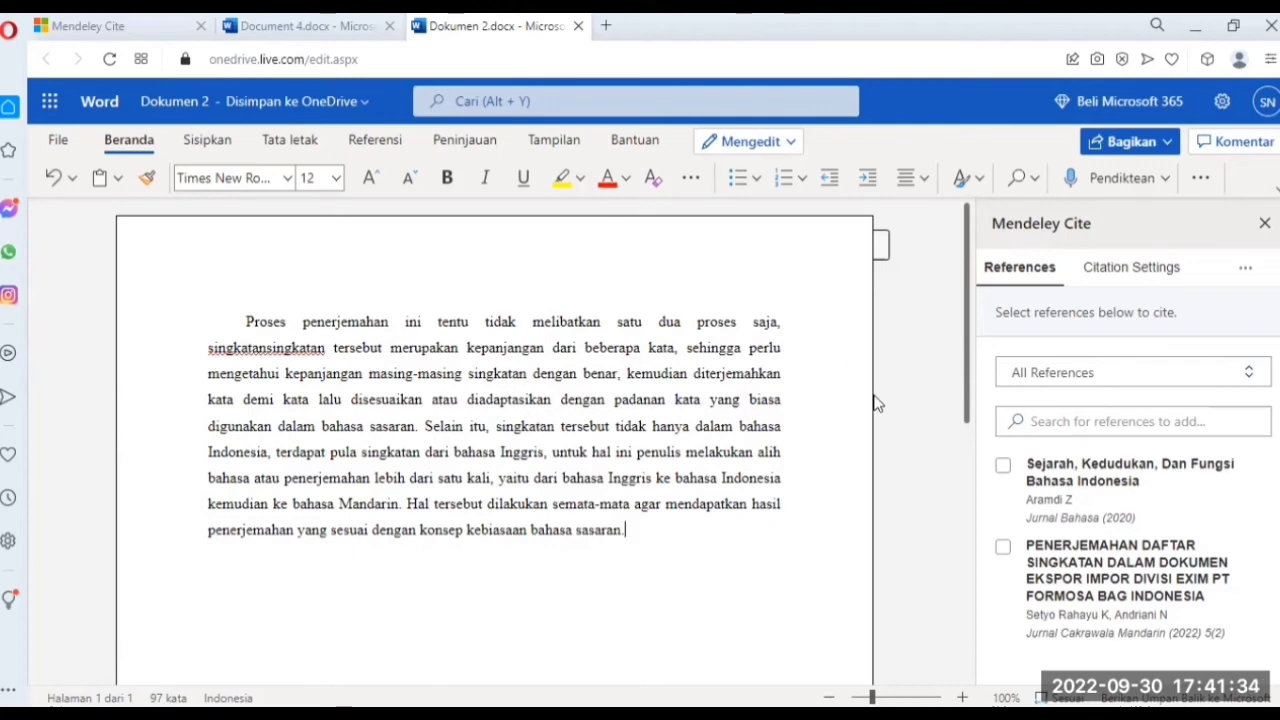
pyautogui.click(1058, 421)
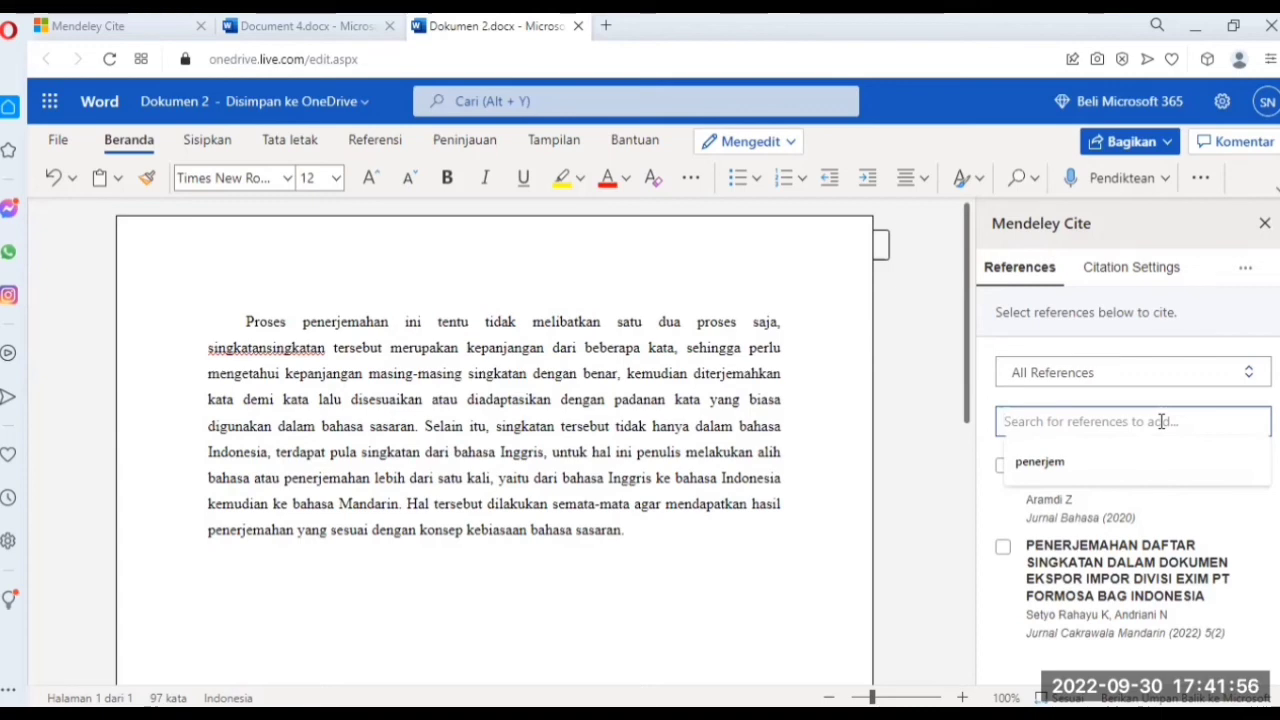
pyautogui.write('penerjemah')
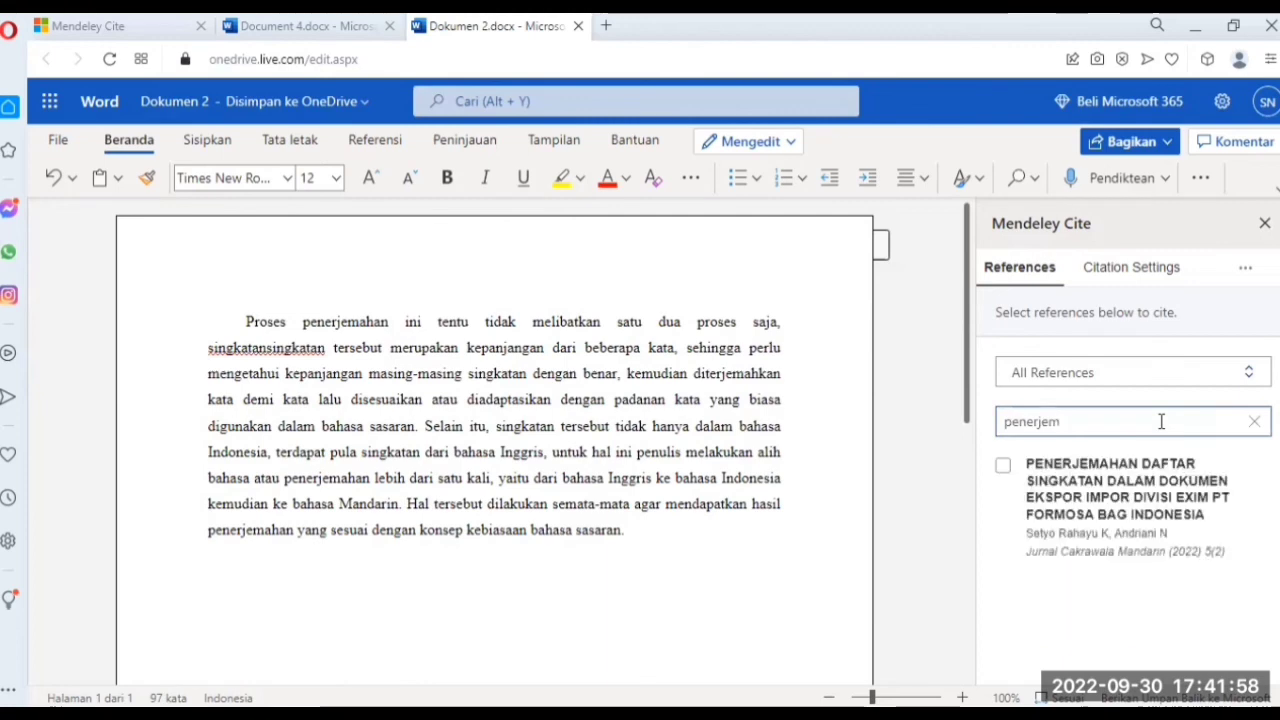
pyautogui.click(1002, 466)
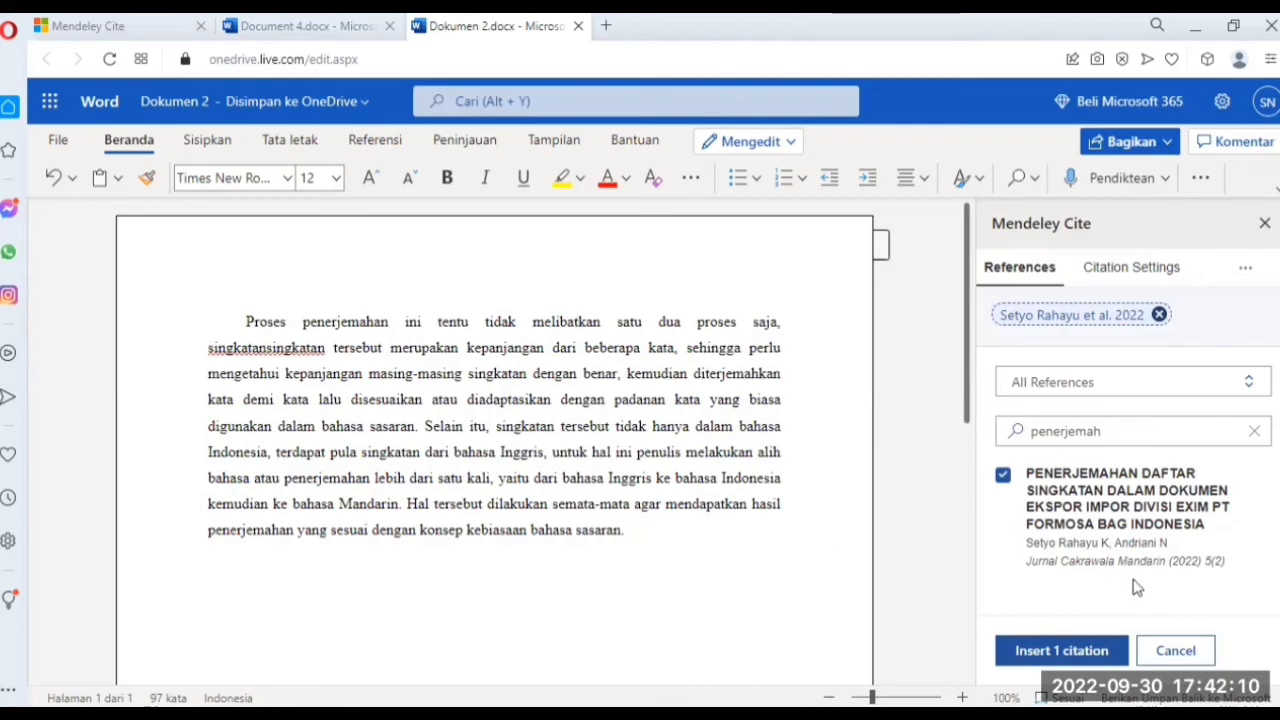
pyautogui.click(1066, 652)
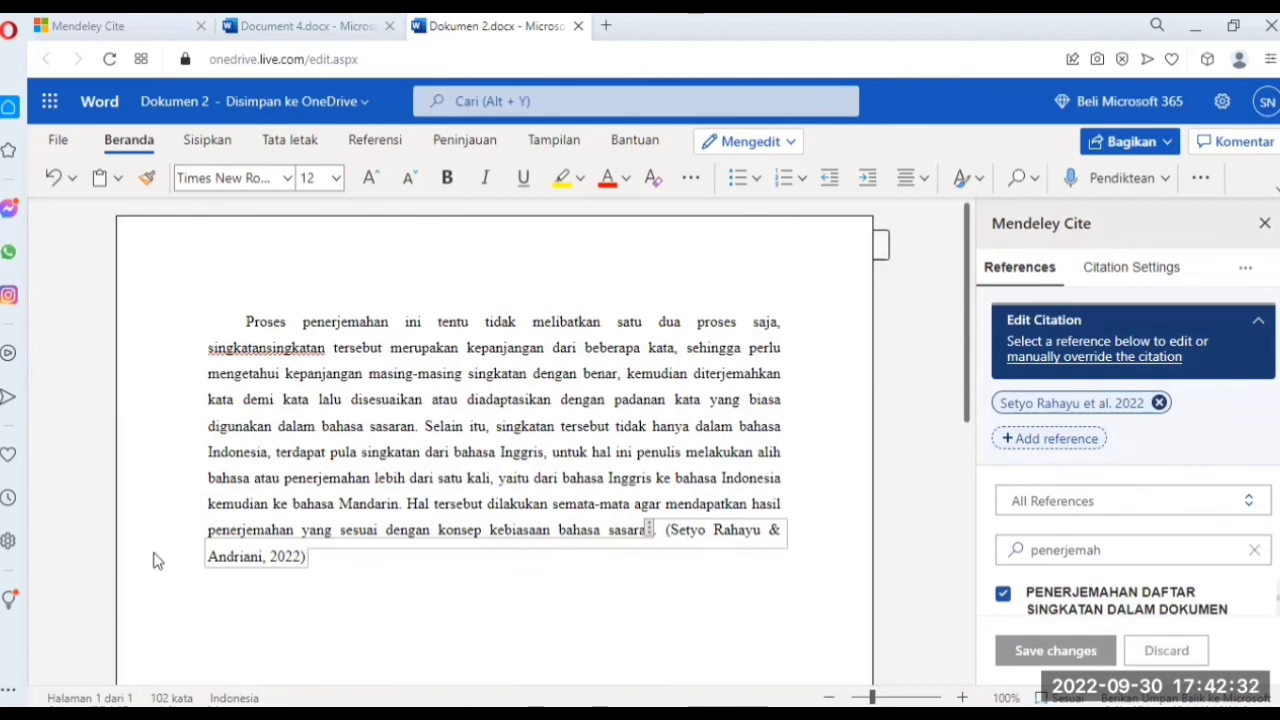
# Start a new line below the paragraph with the inserted citation
pyautogui.click(347, 563)
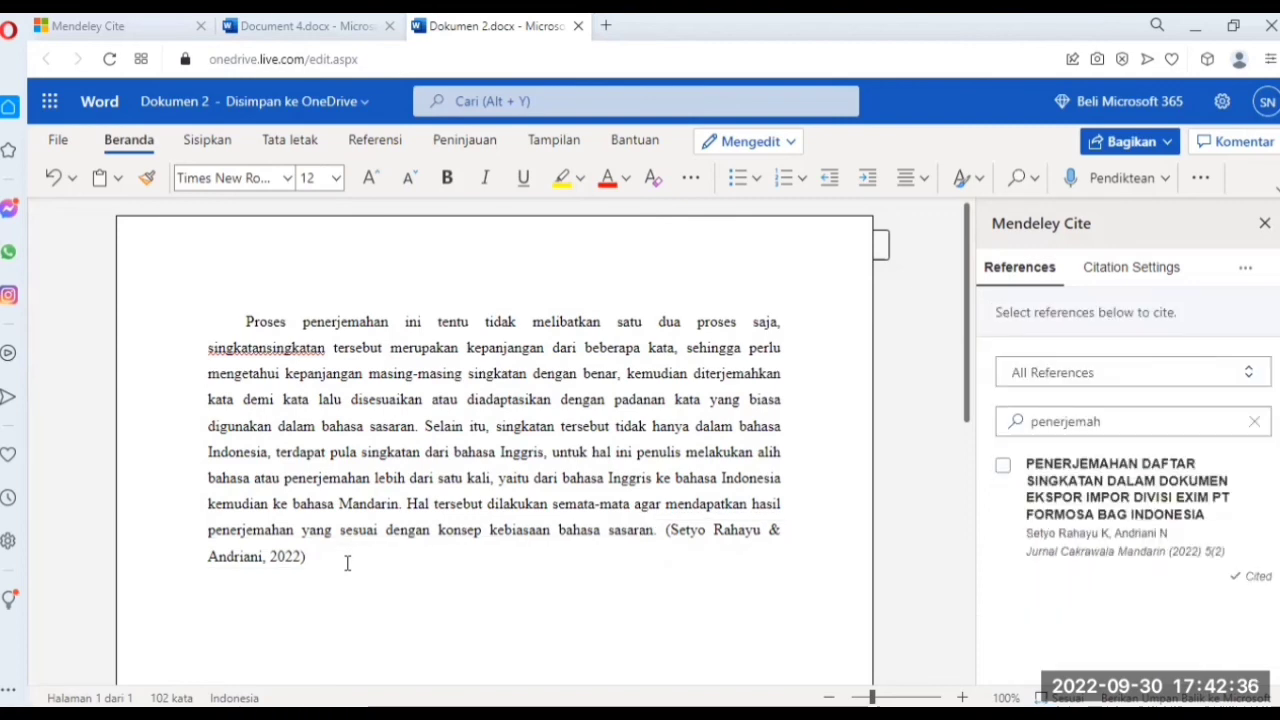
pyautogui.press('Return')
pyautogui.press('Return')
pyautogui.press('BackSpace')
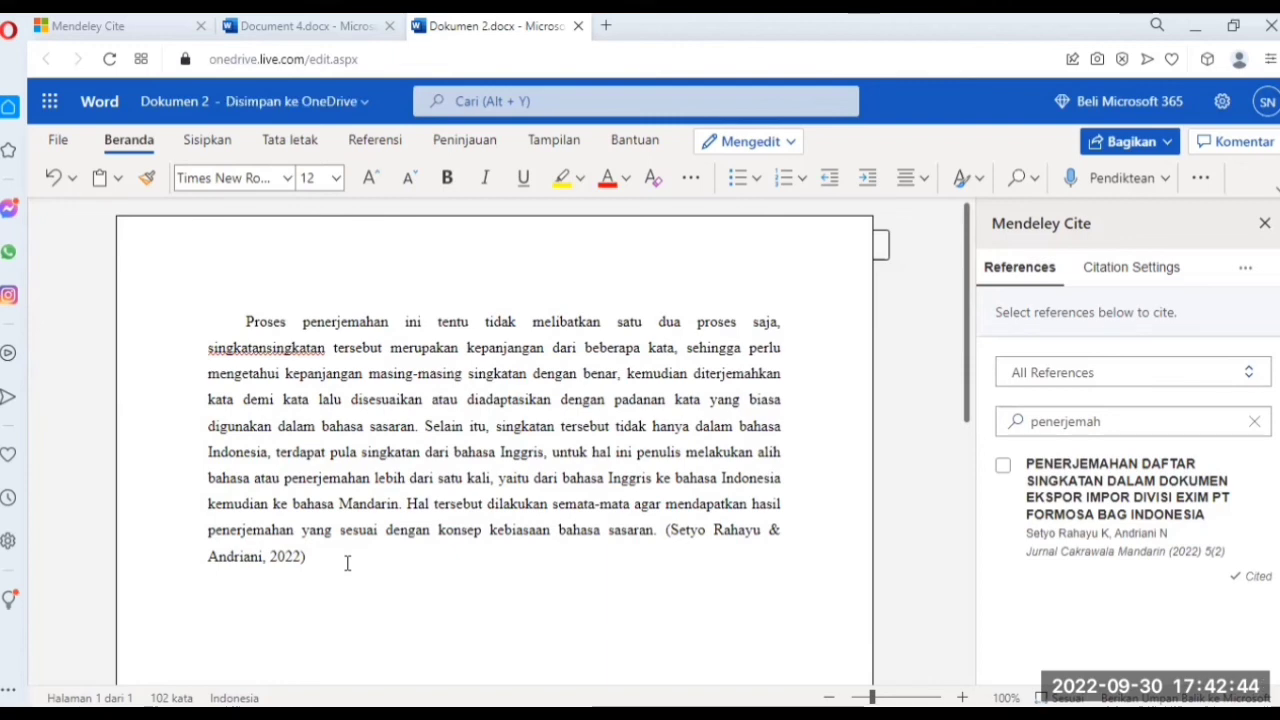
# Add the heading "DAFTAR PUSTAKA" below the paragraph and start a new line under it
pyautogui.write('DAFTAR ')
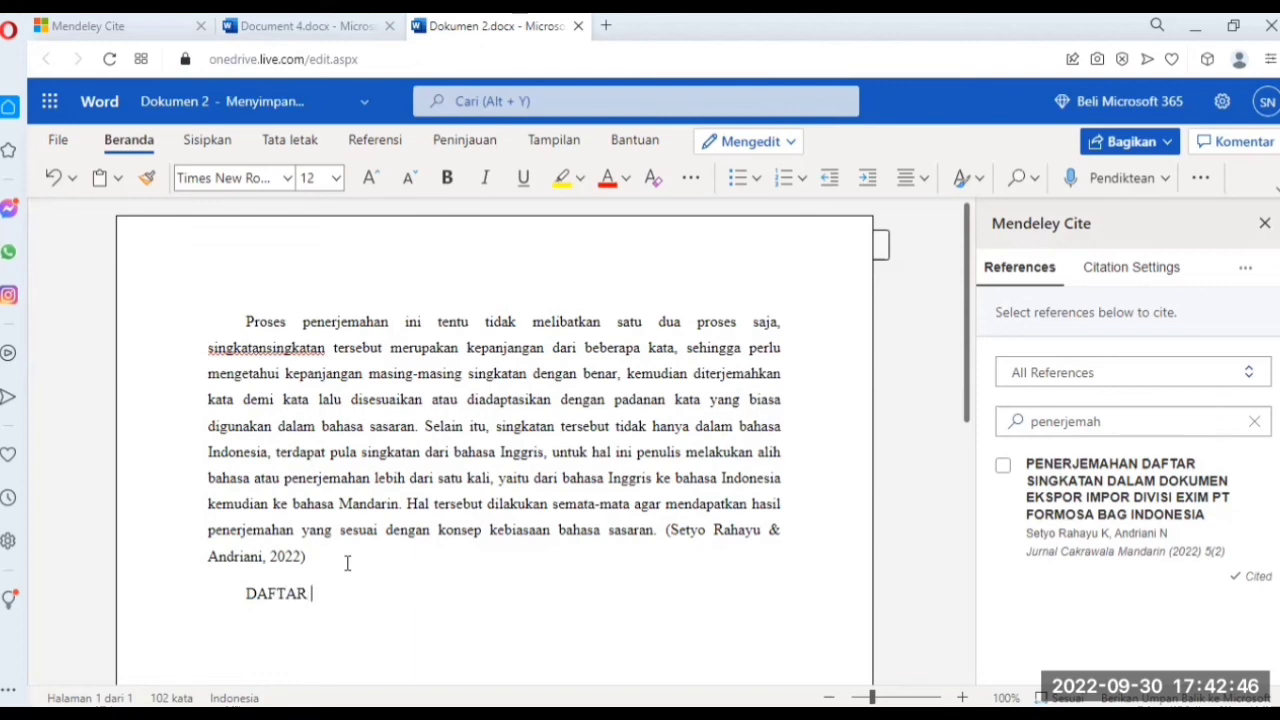
pyautogui.write('PYS')
pyautogui.press('BackSpace')
pyautogui.press('BackSpace')
pyautogui.write('USTAKA')
pyautogui.press('Return')
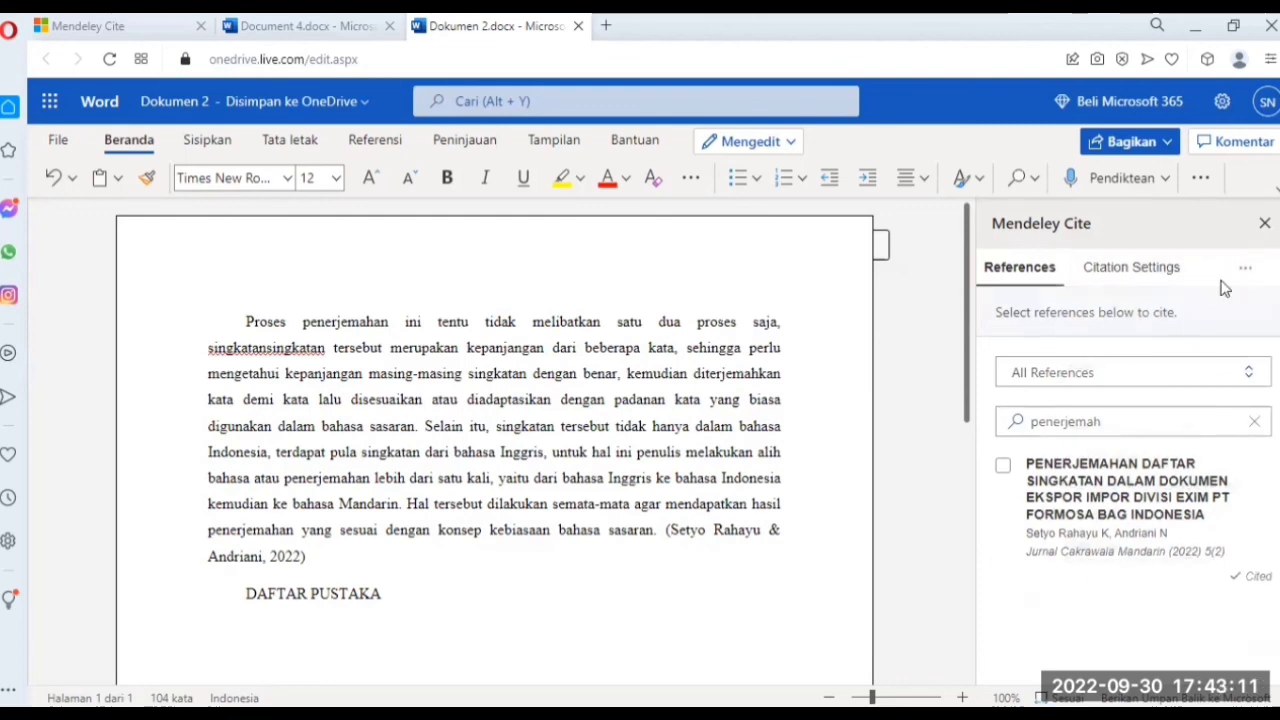
# Insert the Mendeley Cite bibliography at the cursor on the line below the "DAFTAR PUSTAKA" heading
pyautogui.click(1135, 268)
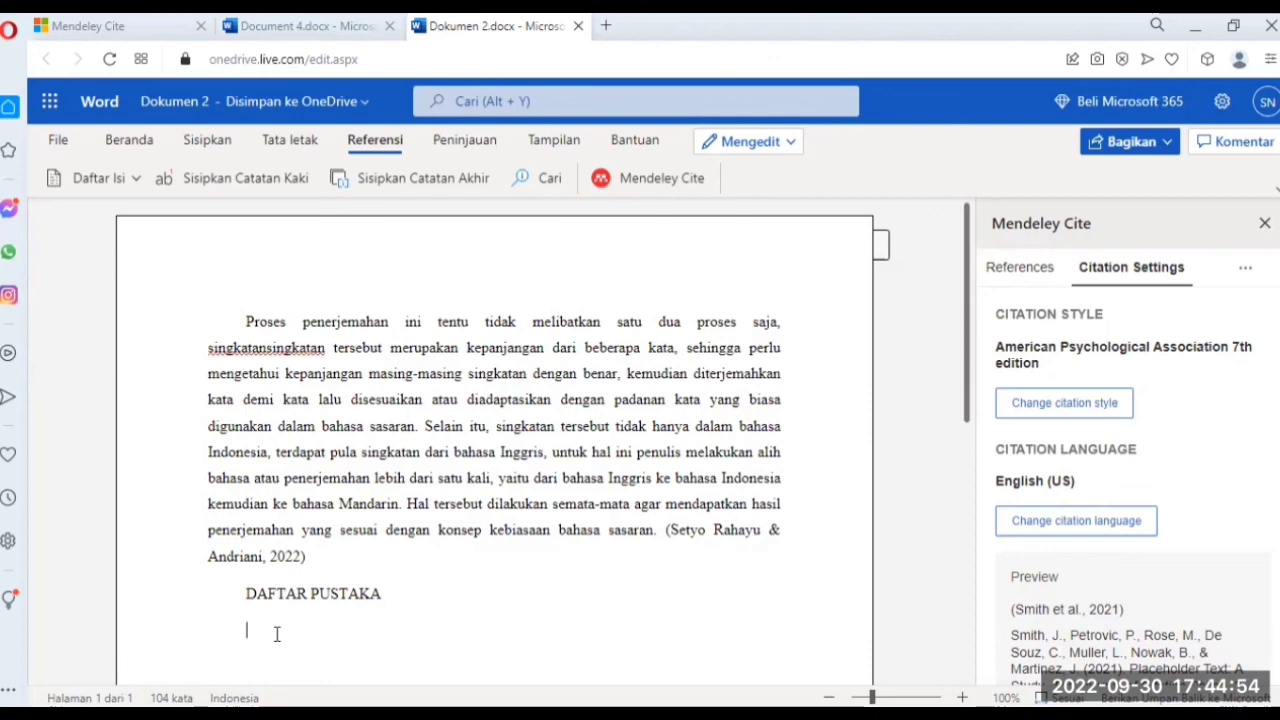
pyautogui.click(1024, 264)
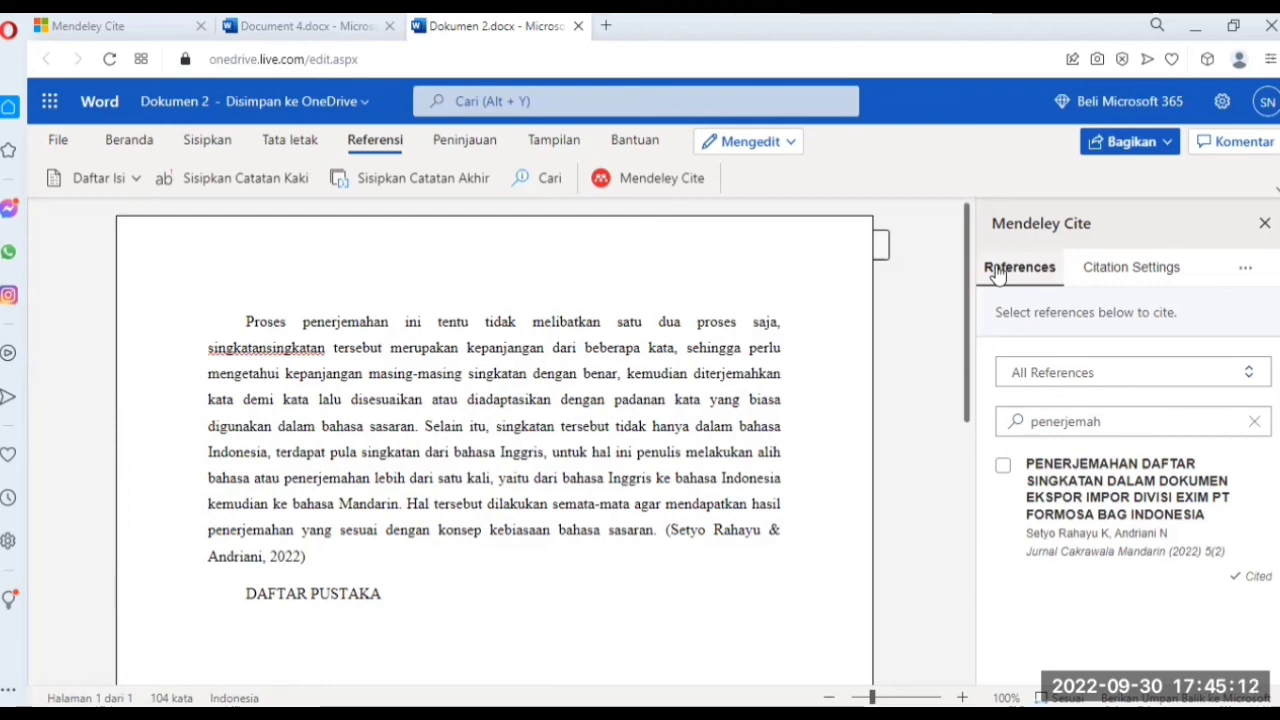
pyautogui.click(1129, 284)
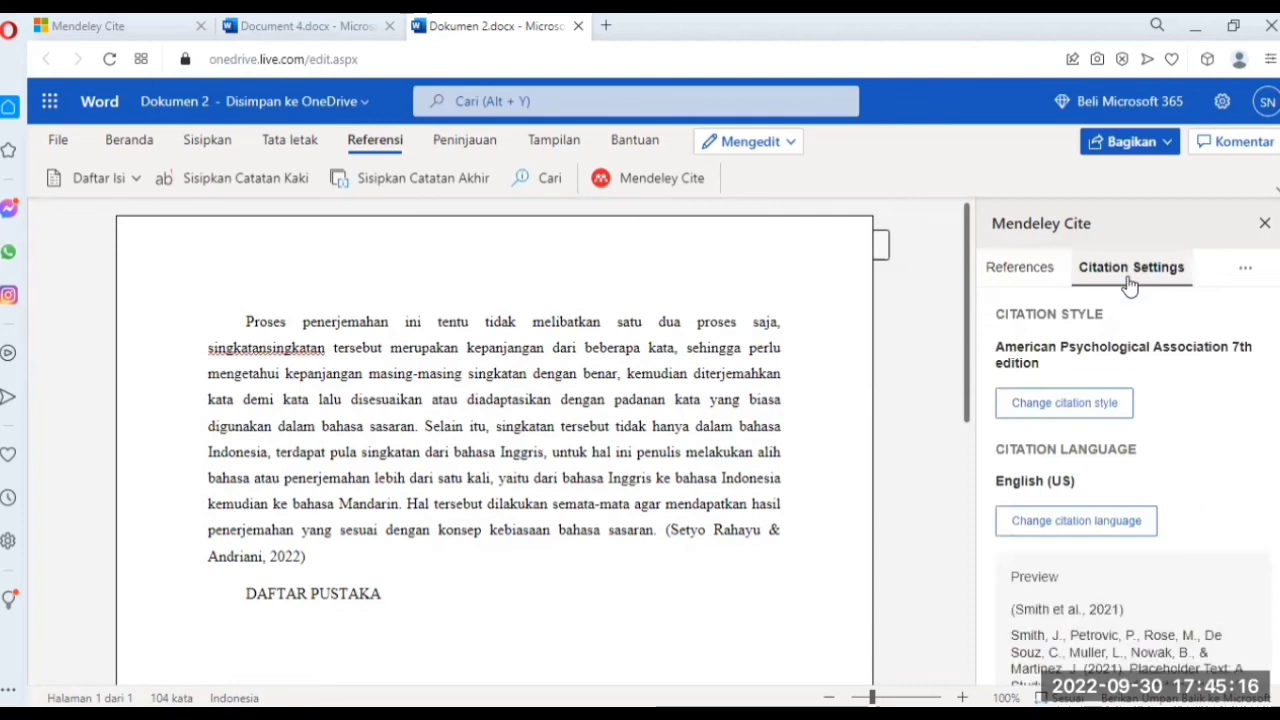
pyautogui.click(1246, 268)
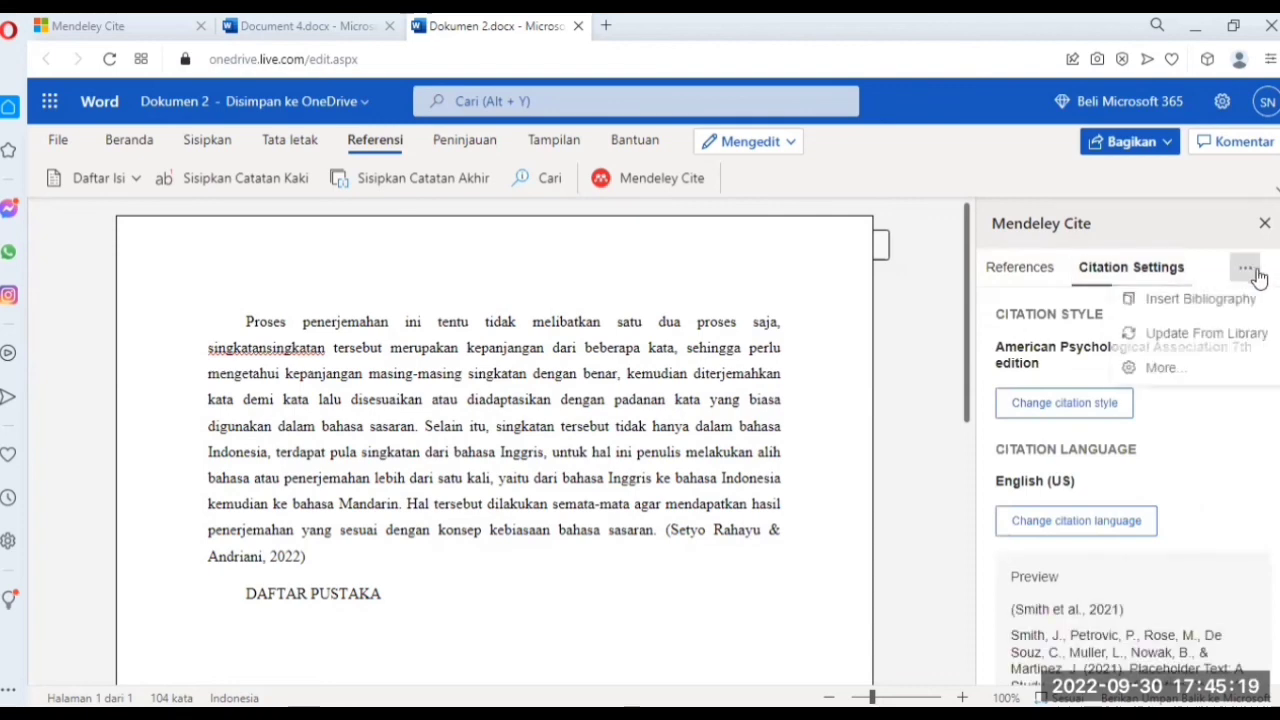
pyautogui.click(1192, 308)
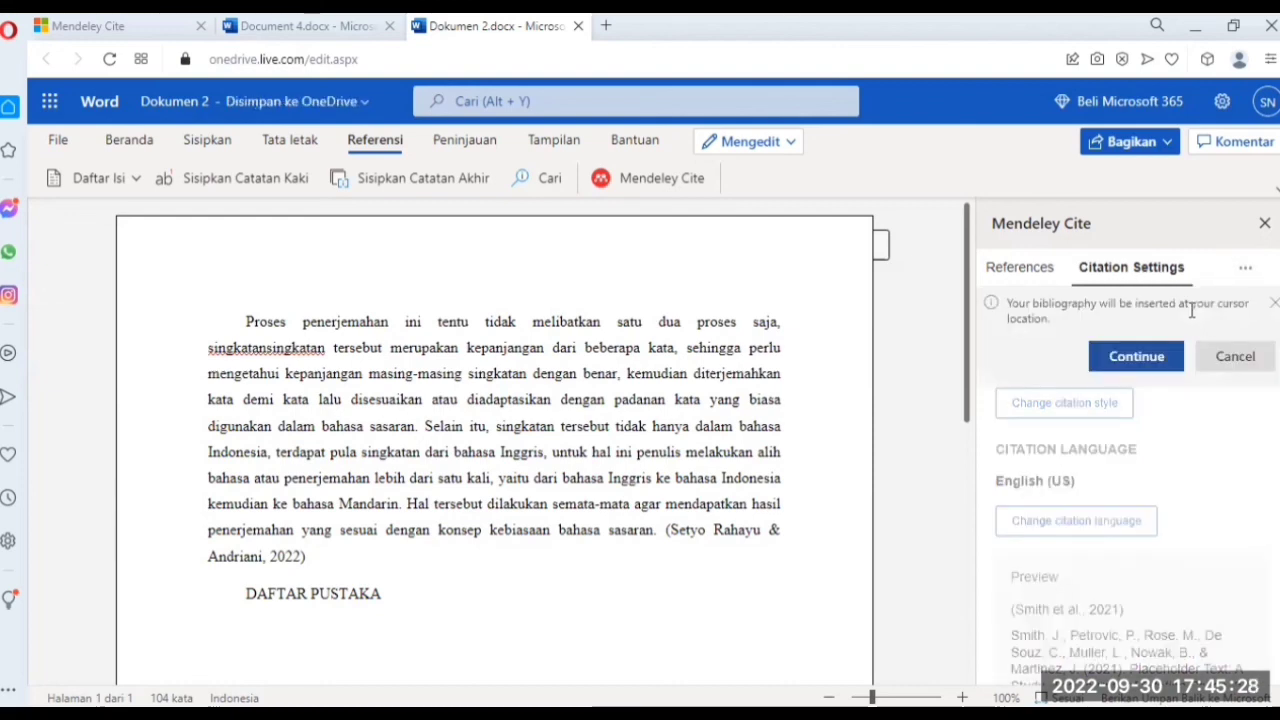
pyautogui.click(1128, 362)
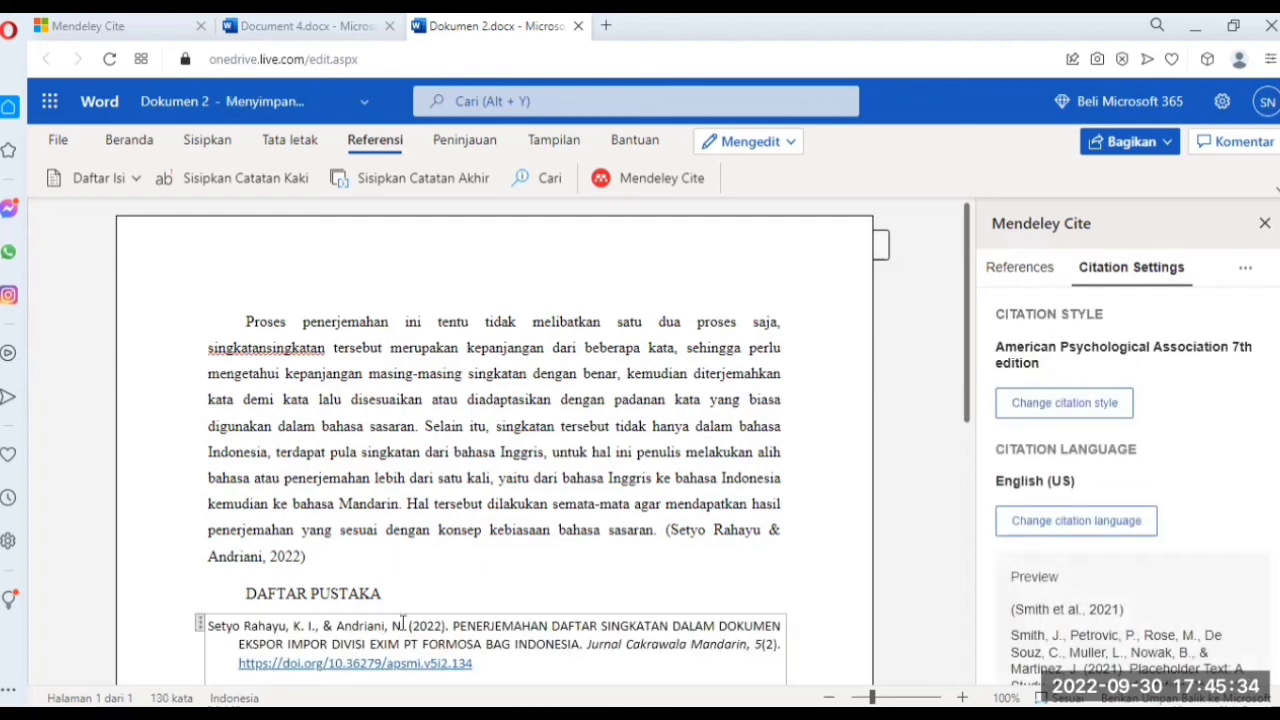